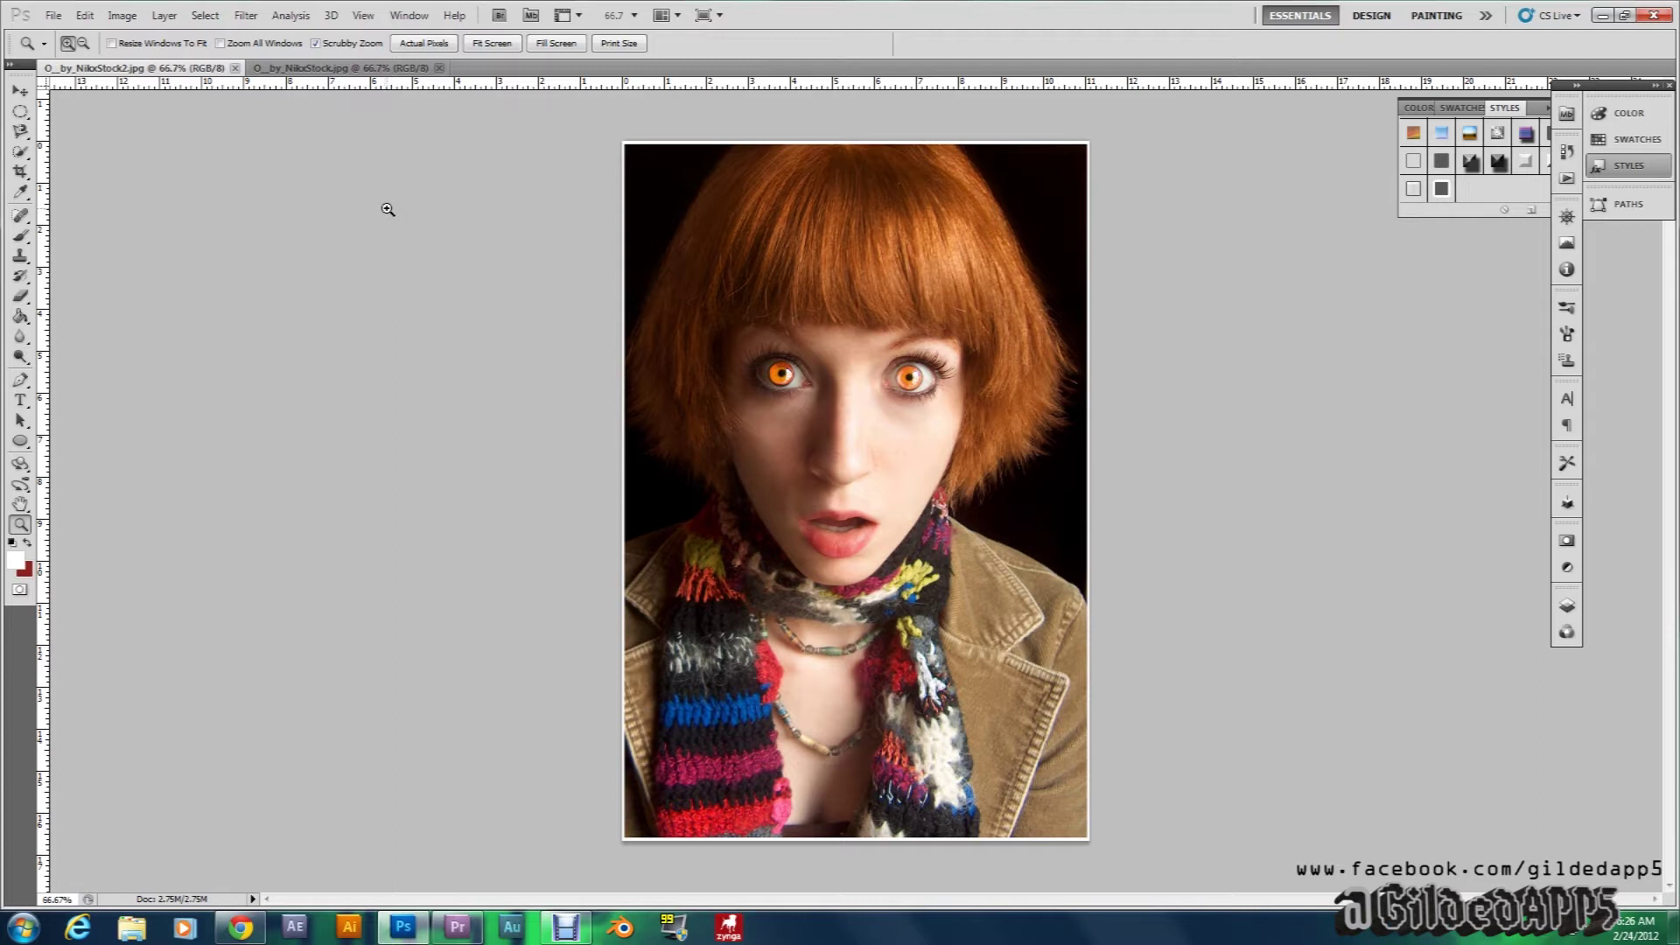
Step: Compare the eyes in O__by_NikxStock2.jpg with those in the original portrait O__by_NikxStock.jpg
click(360, 70)
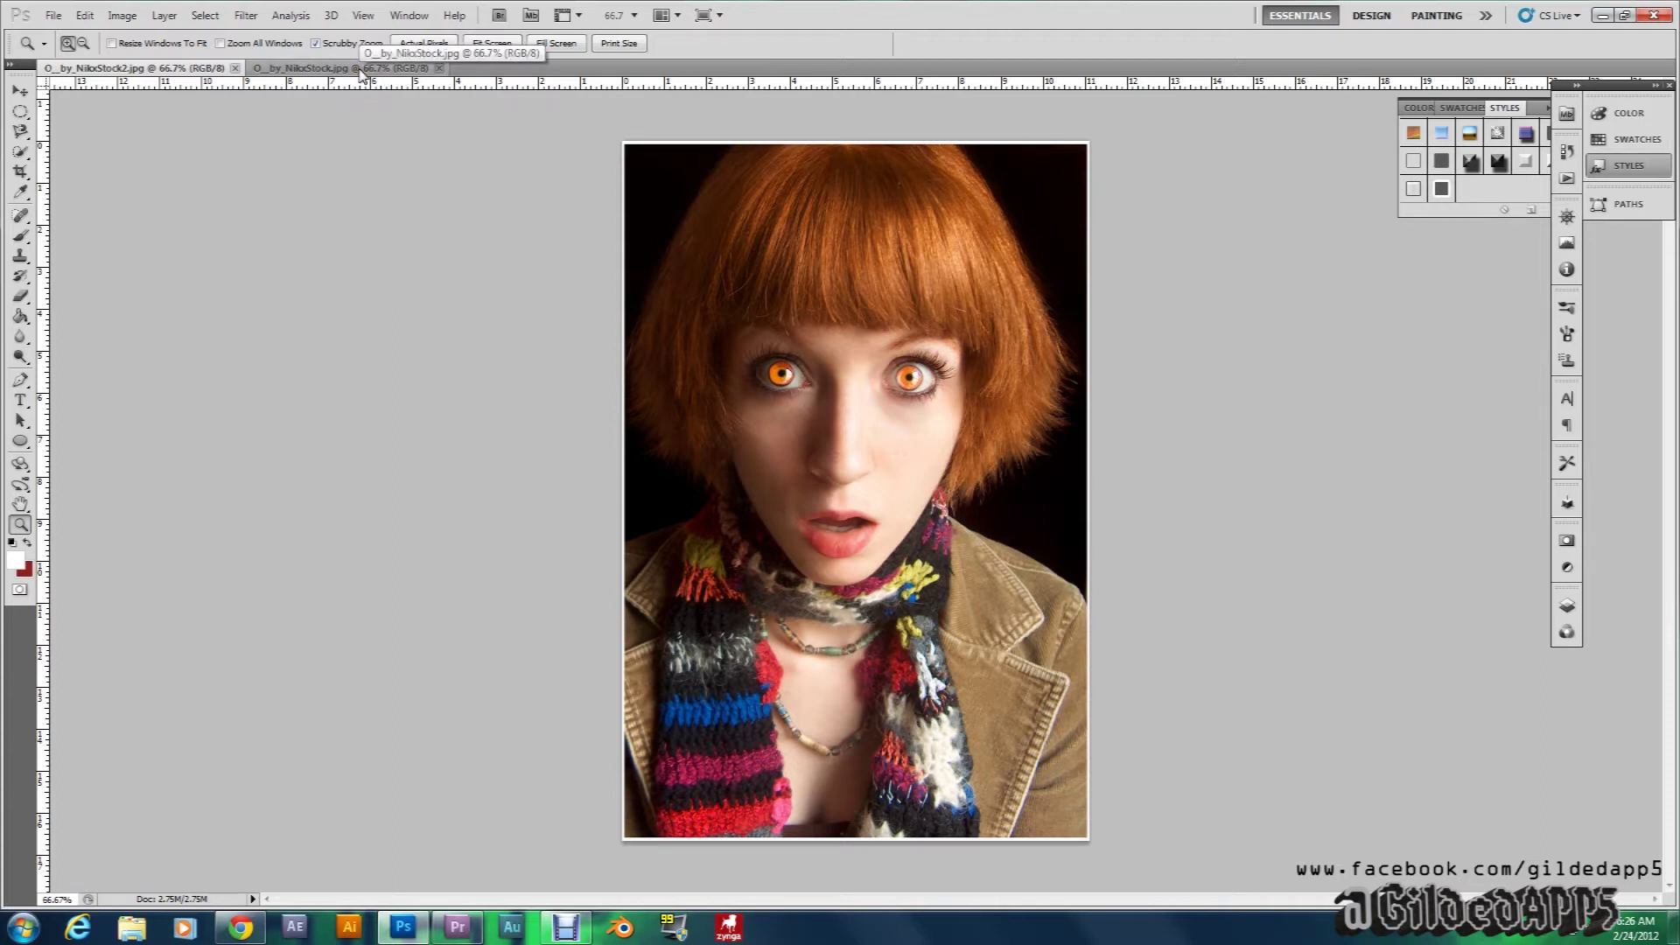
click(360, 70)
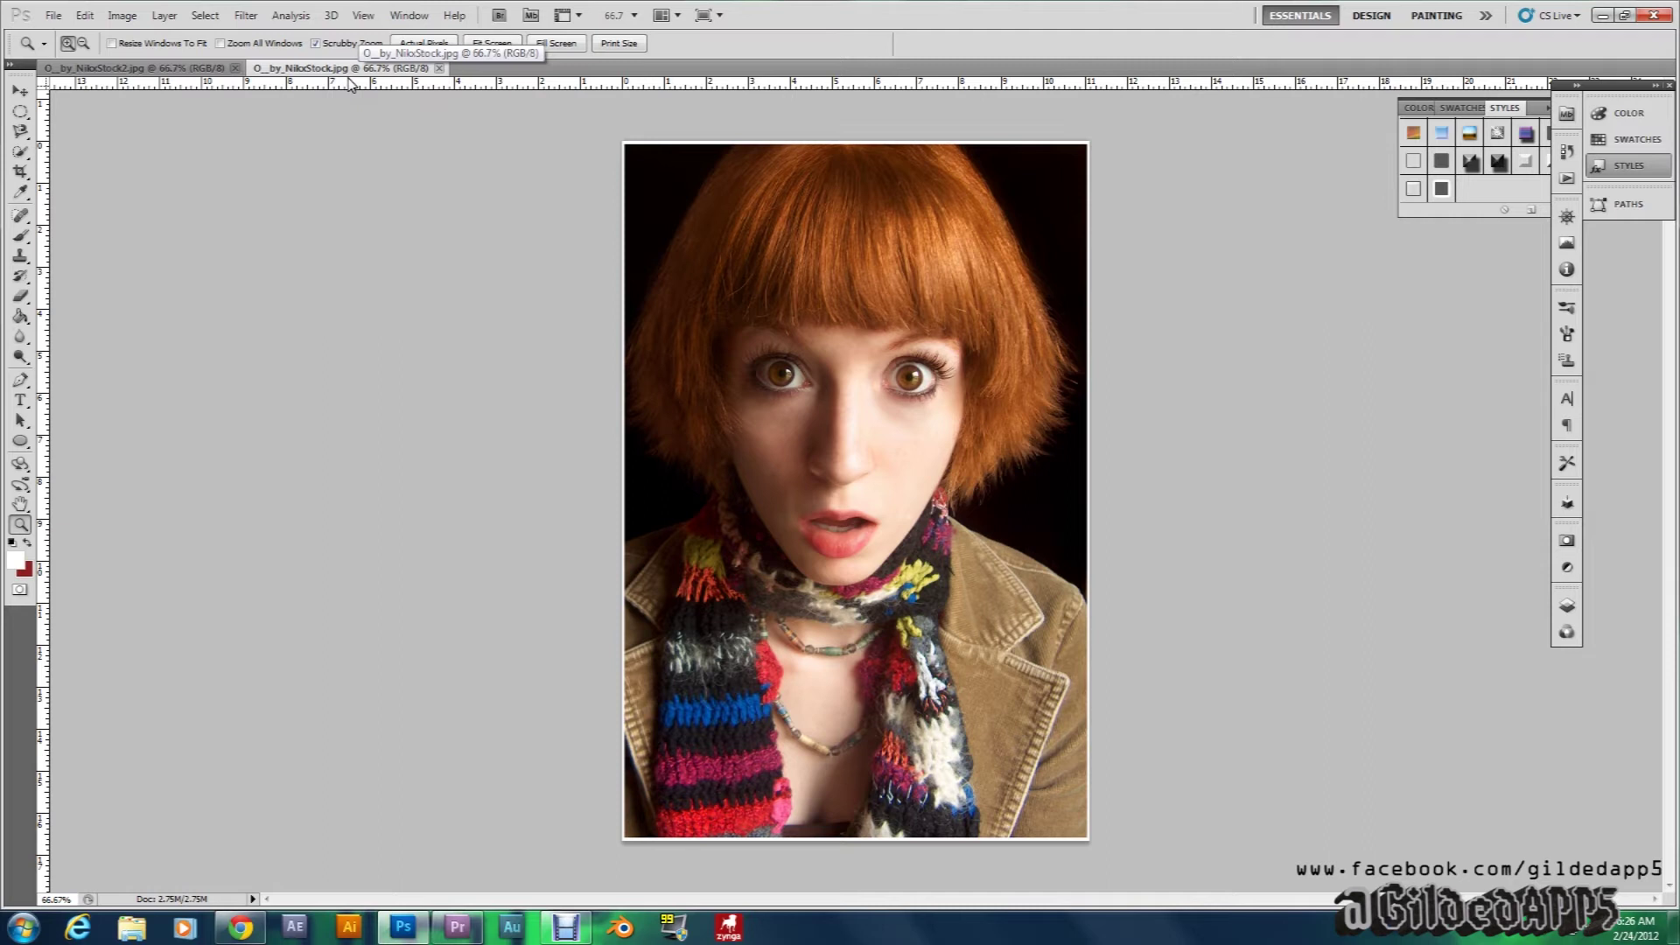
click(216, 70)
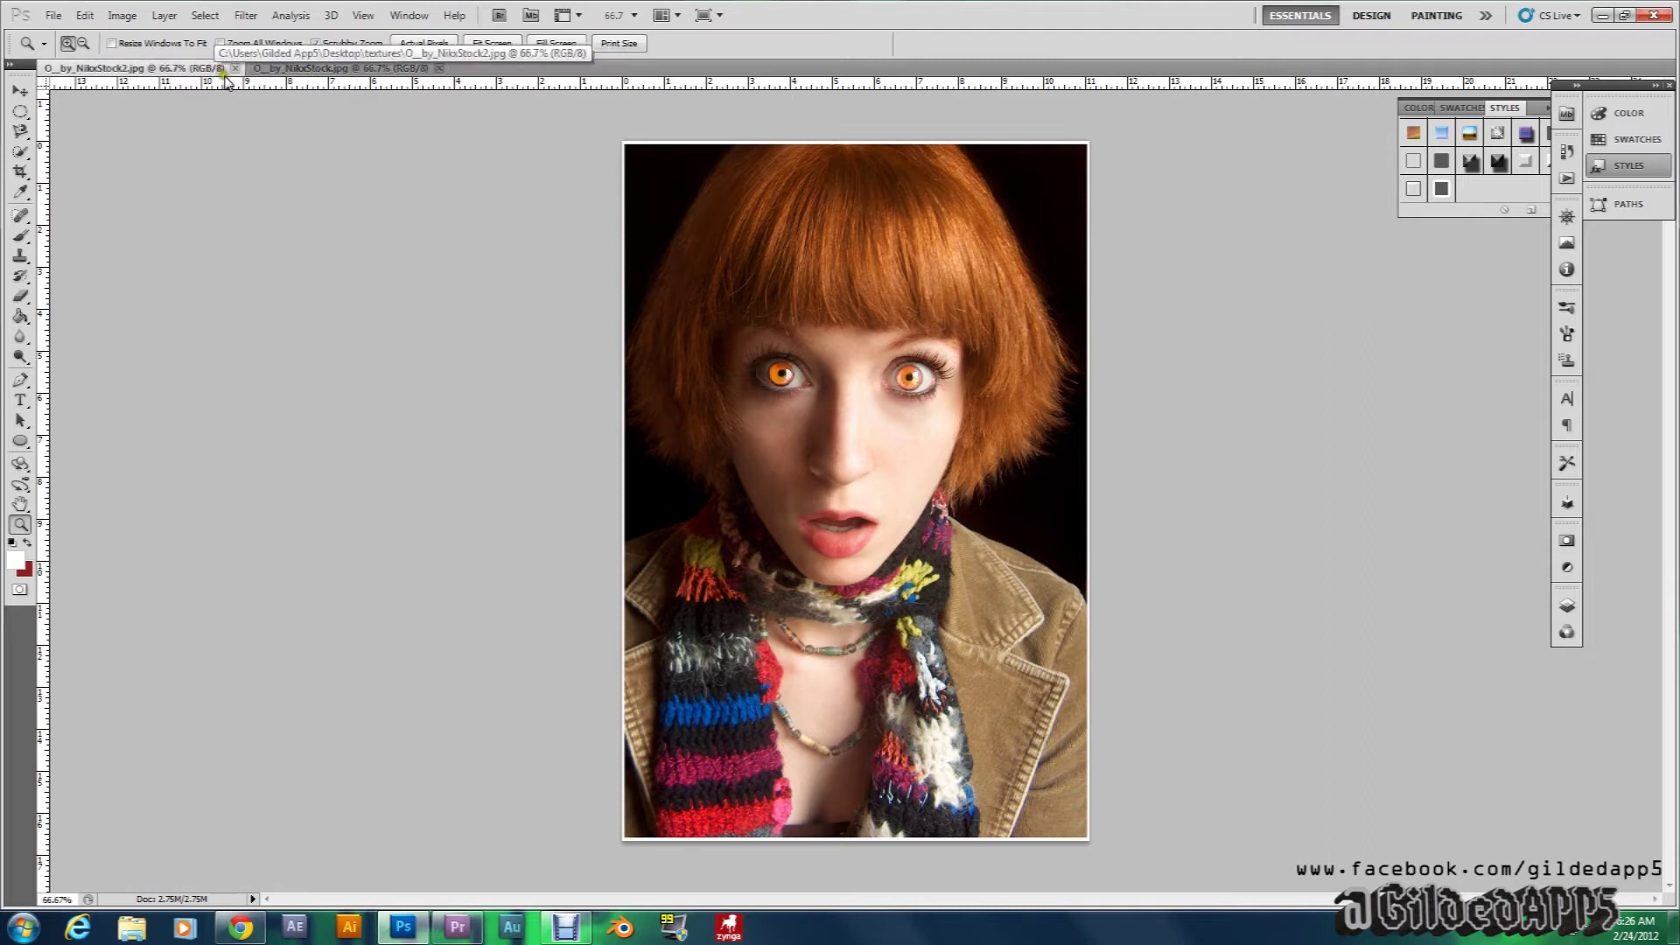
click(300, 70)
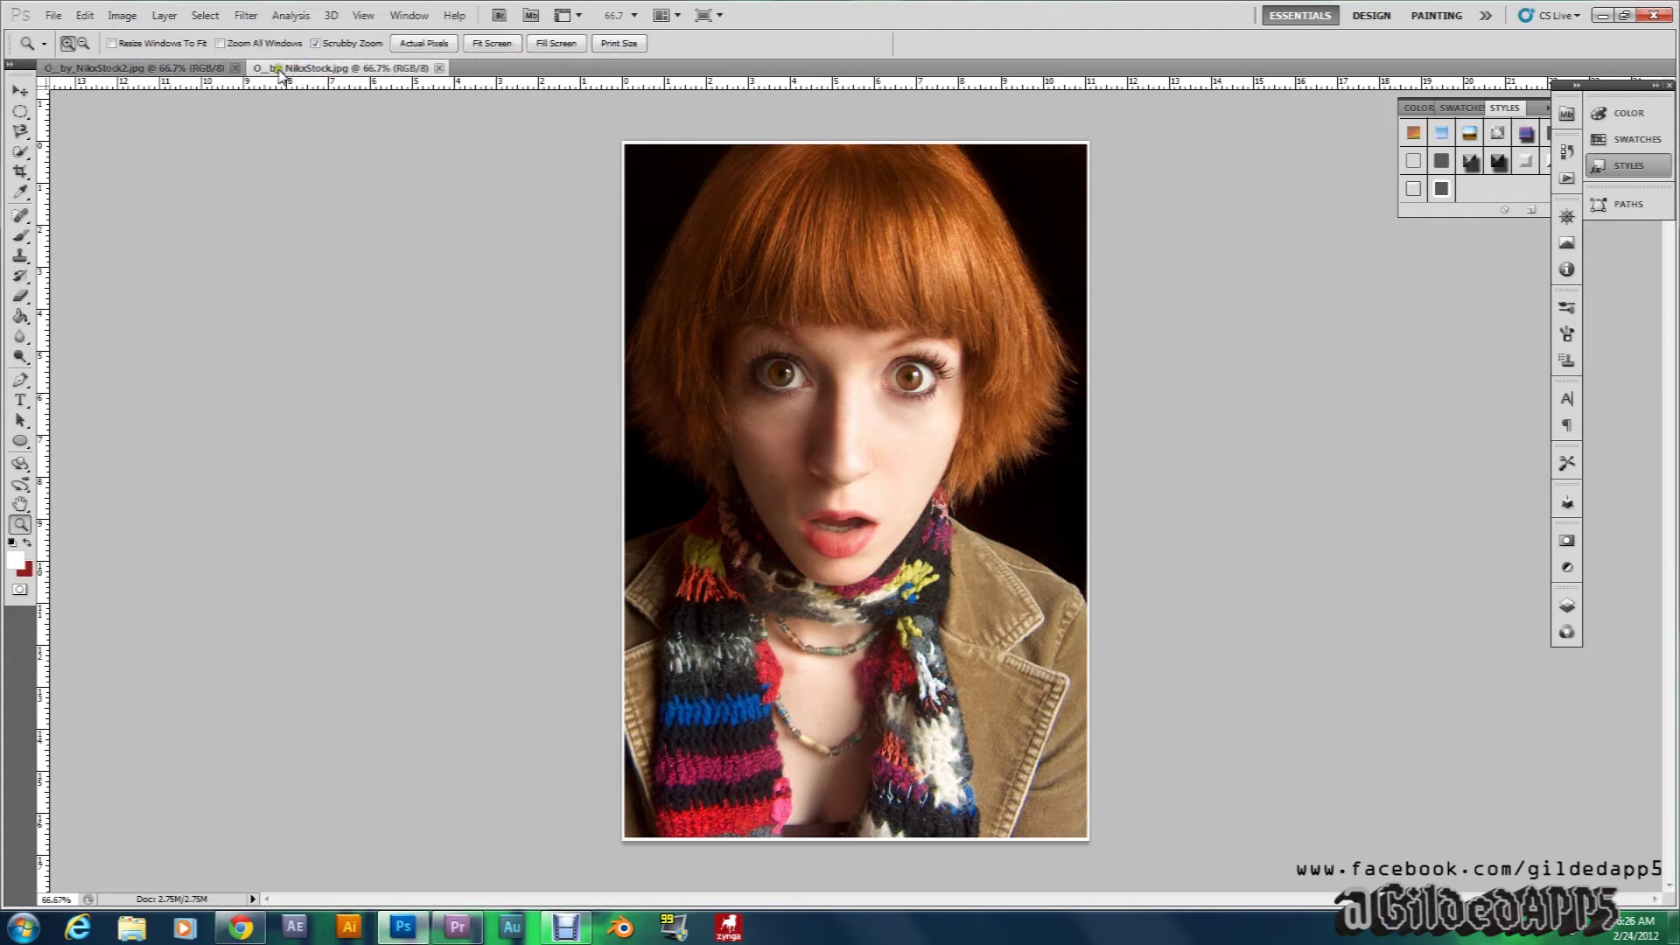
click(188, 70)
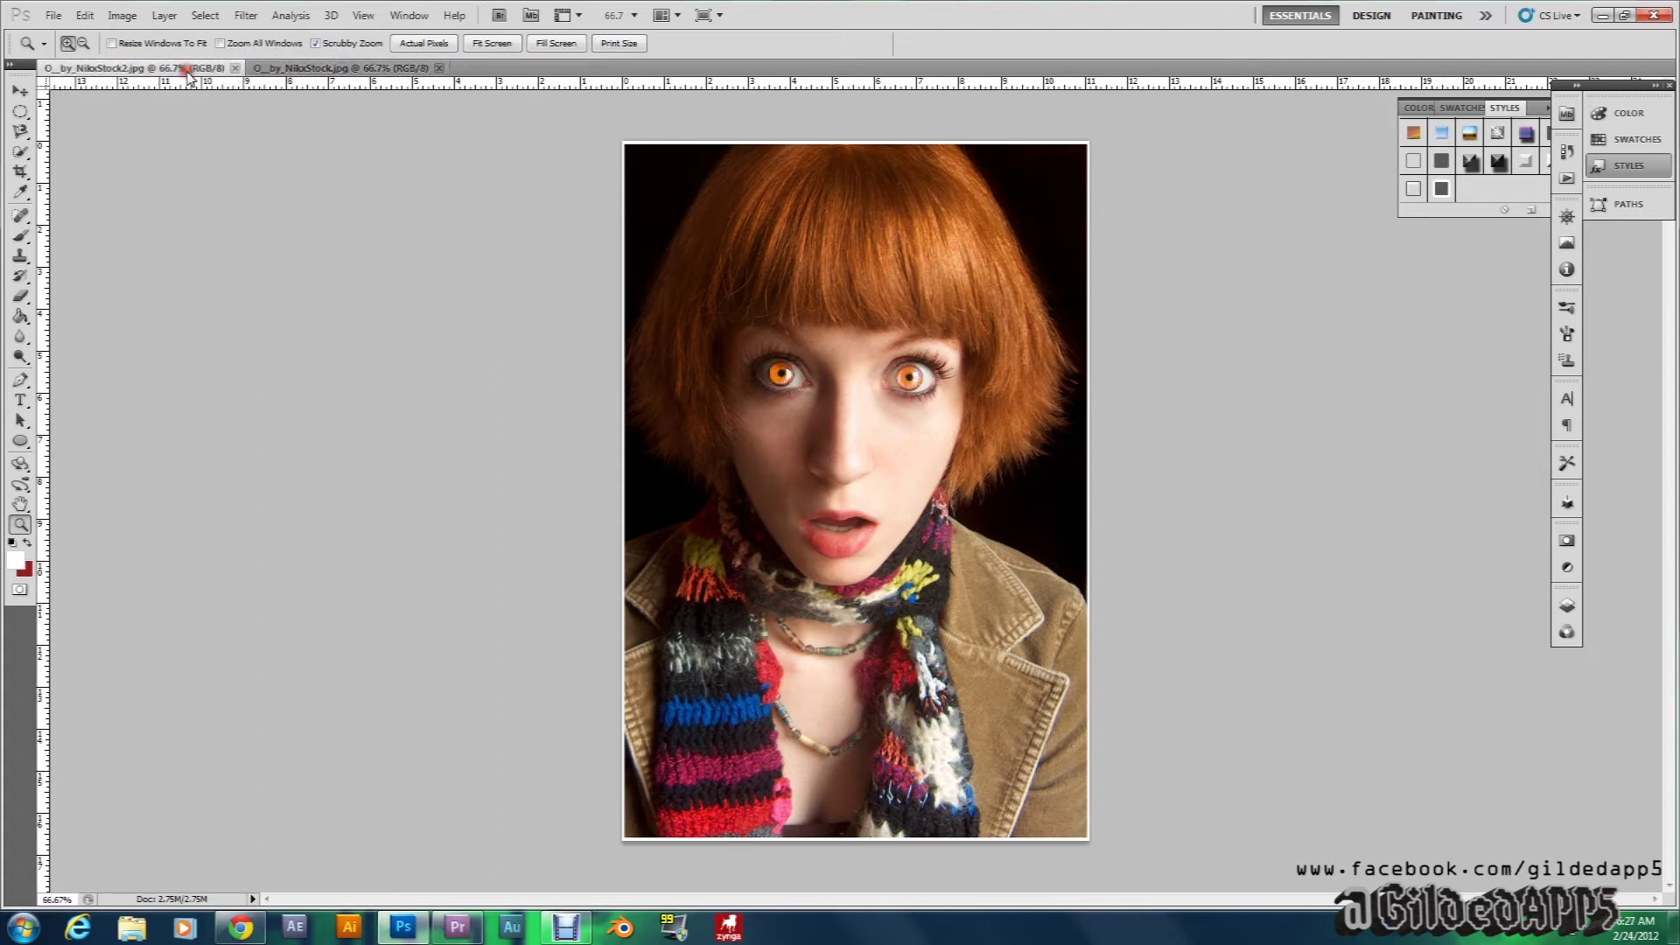
click(300, 70)
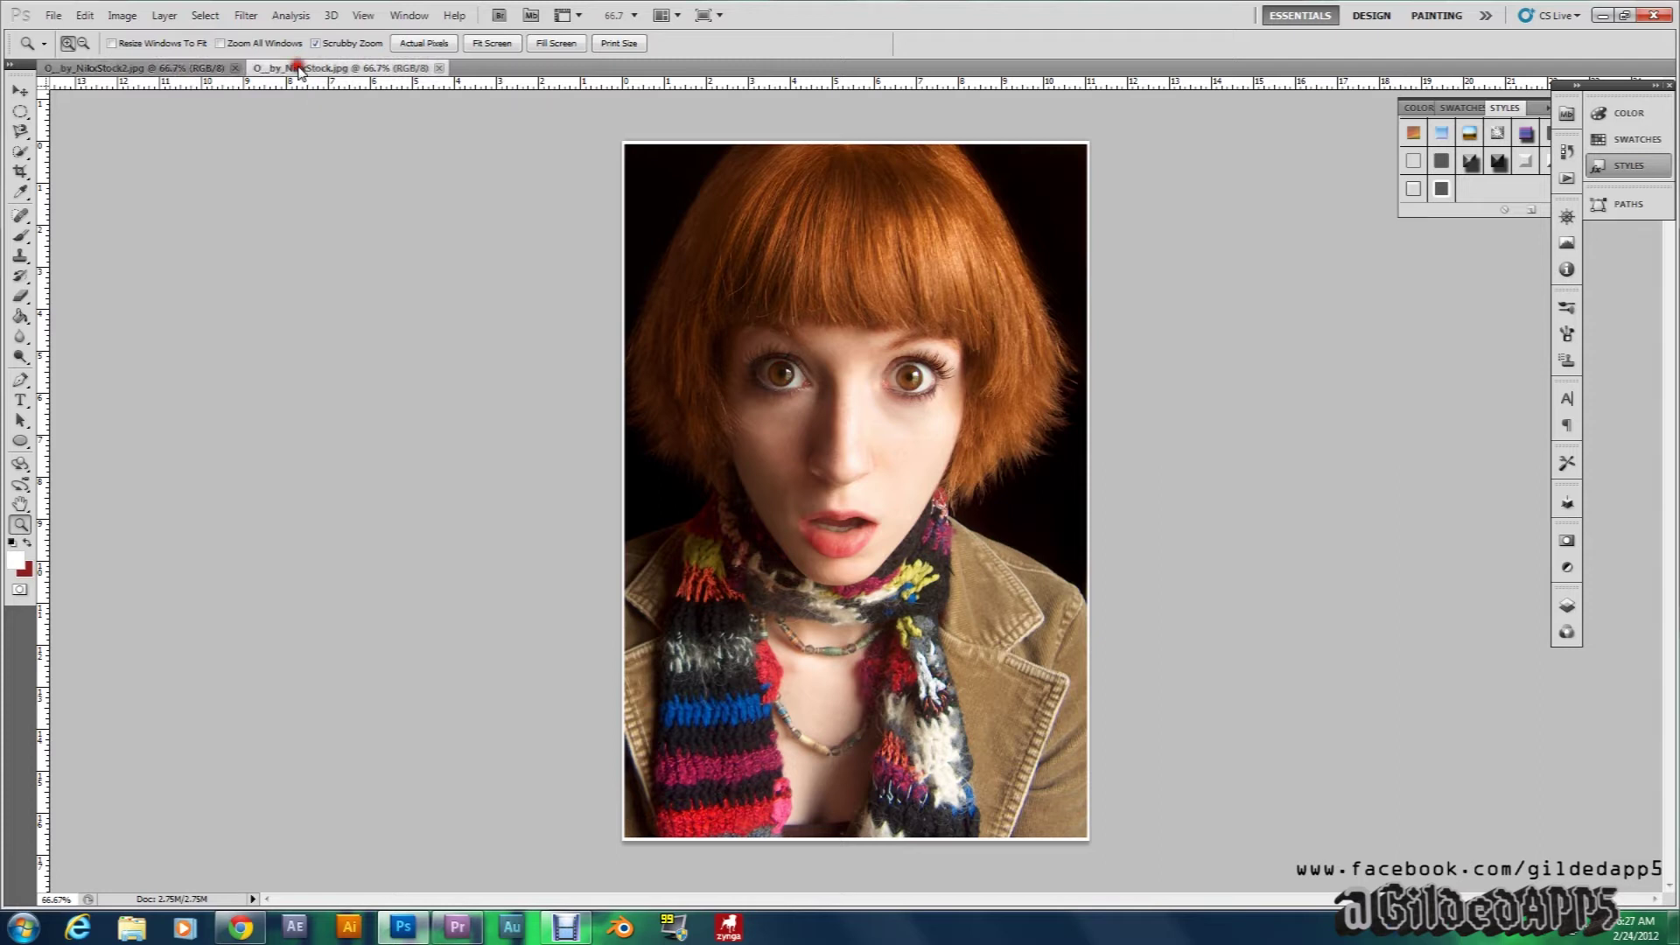
click(194, 70)
click(292, 70)
click(195, 70)
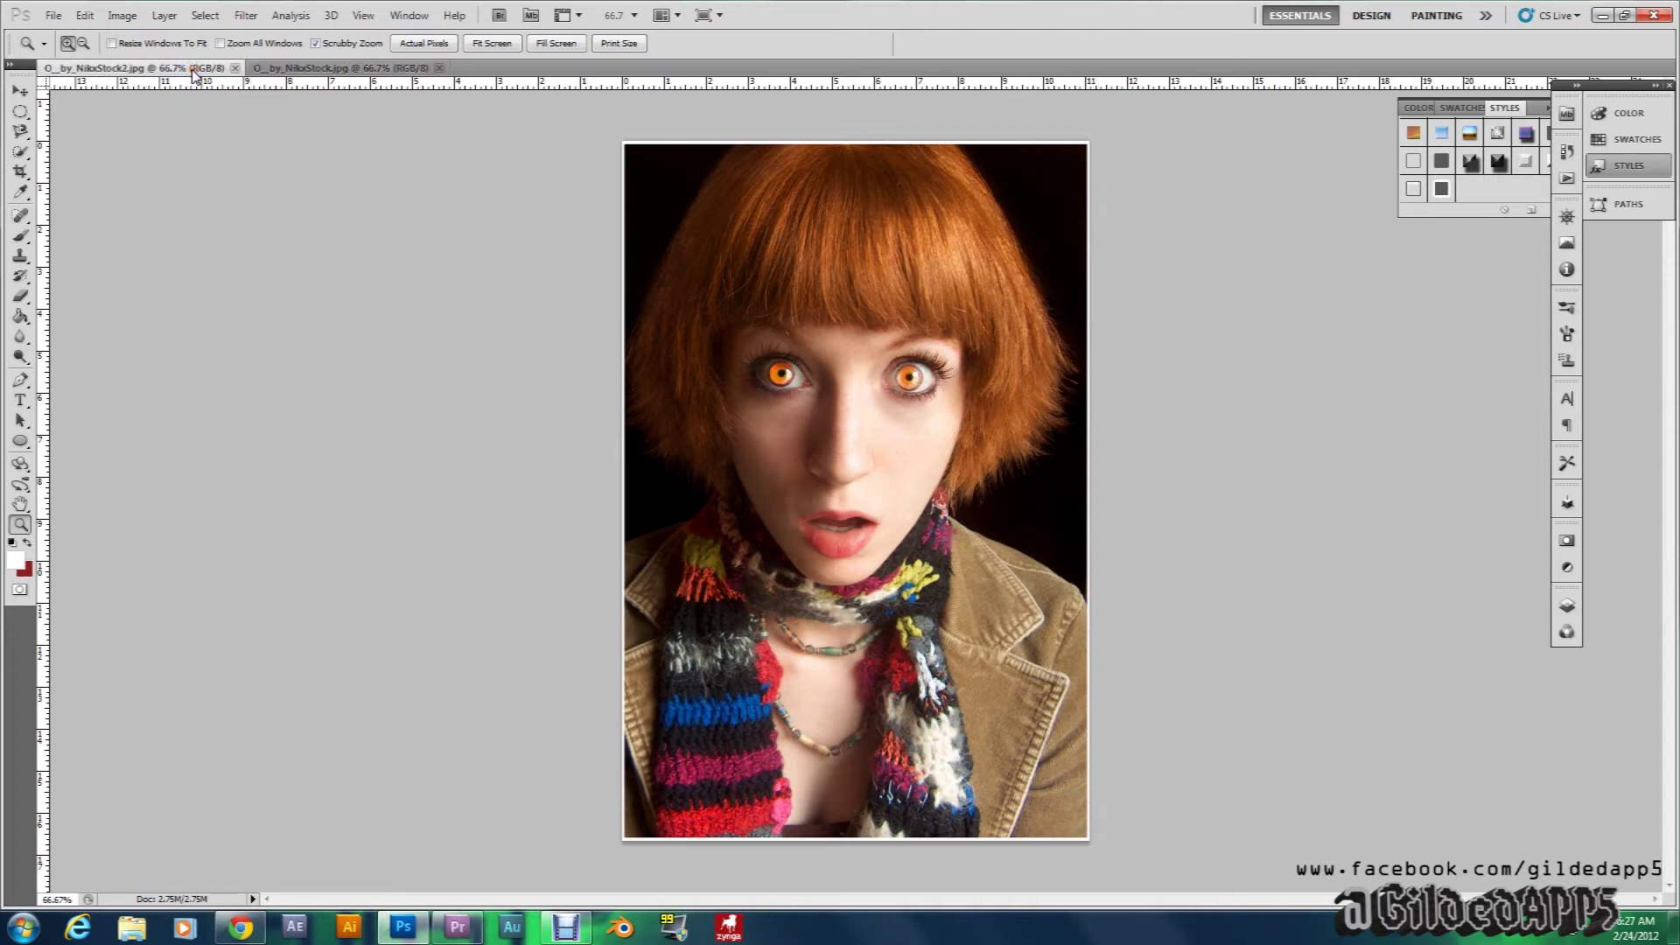
click(273, 70)
click(191, 68)
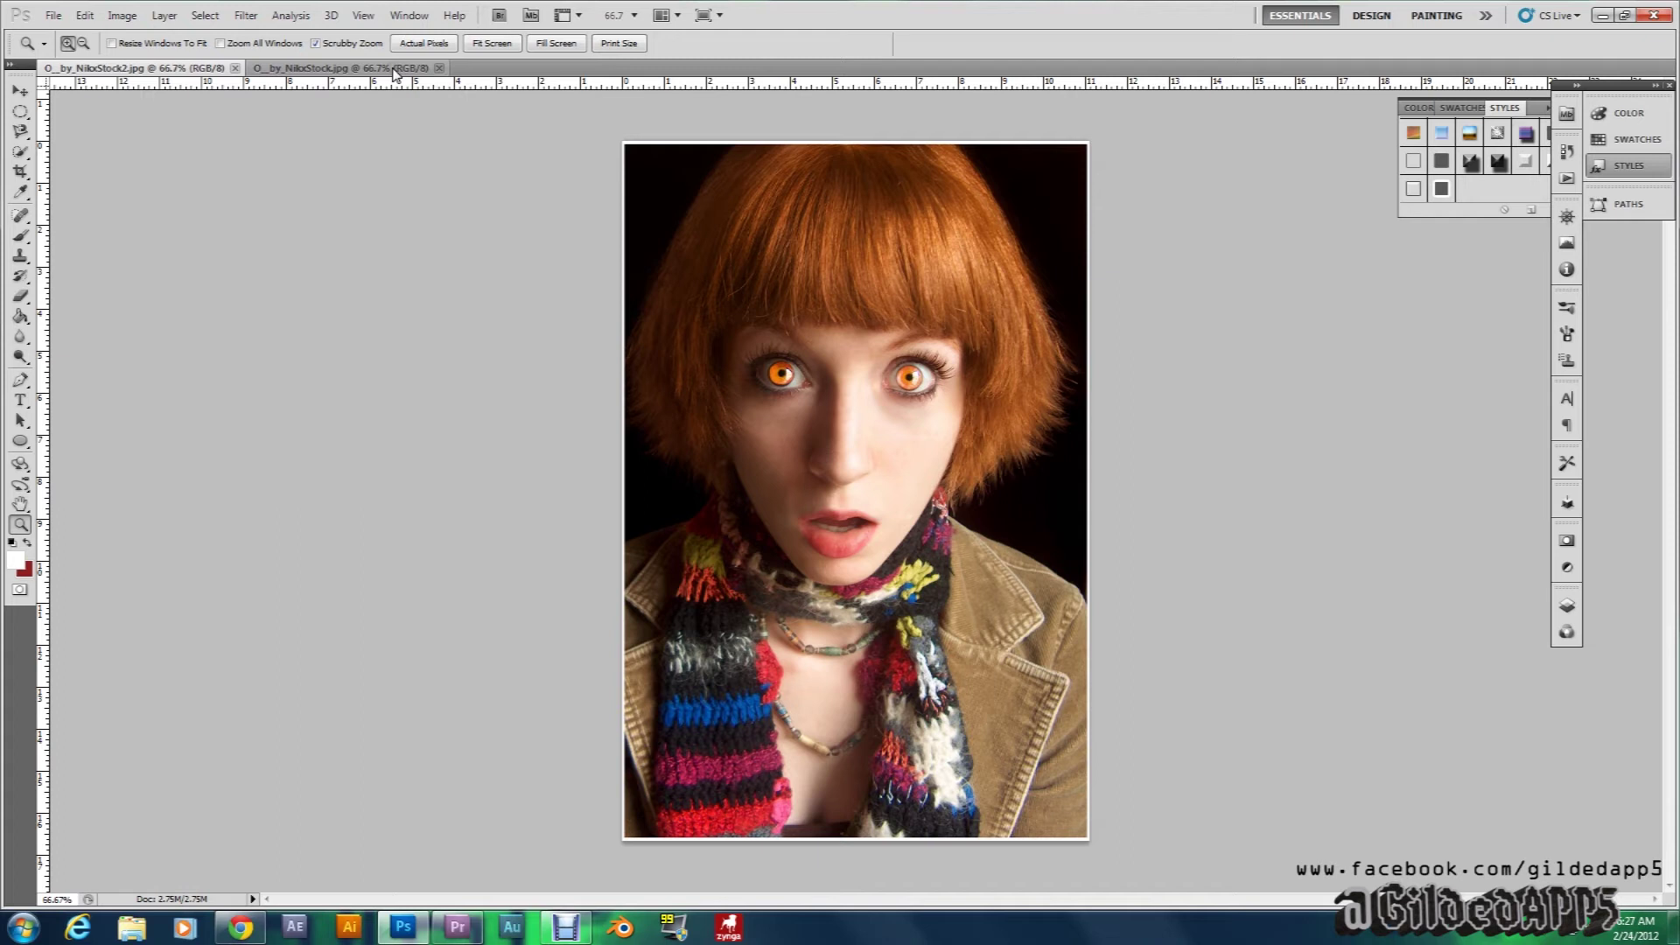
Step: Activate the Dodge tool for the eyes in O__by_NikxStock.jpg, viewed at 200%
click(331, 70)
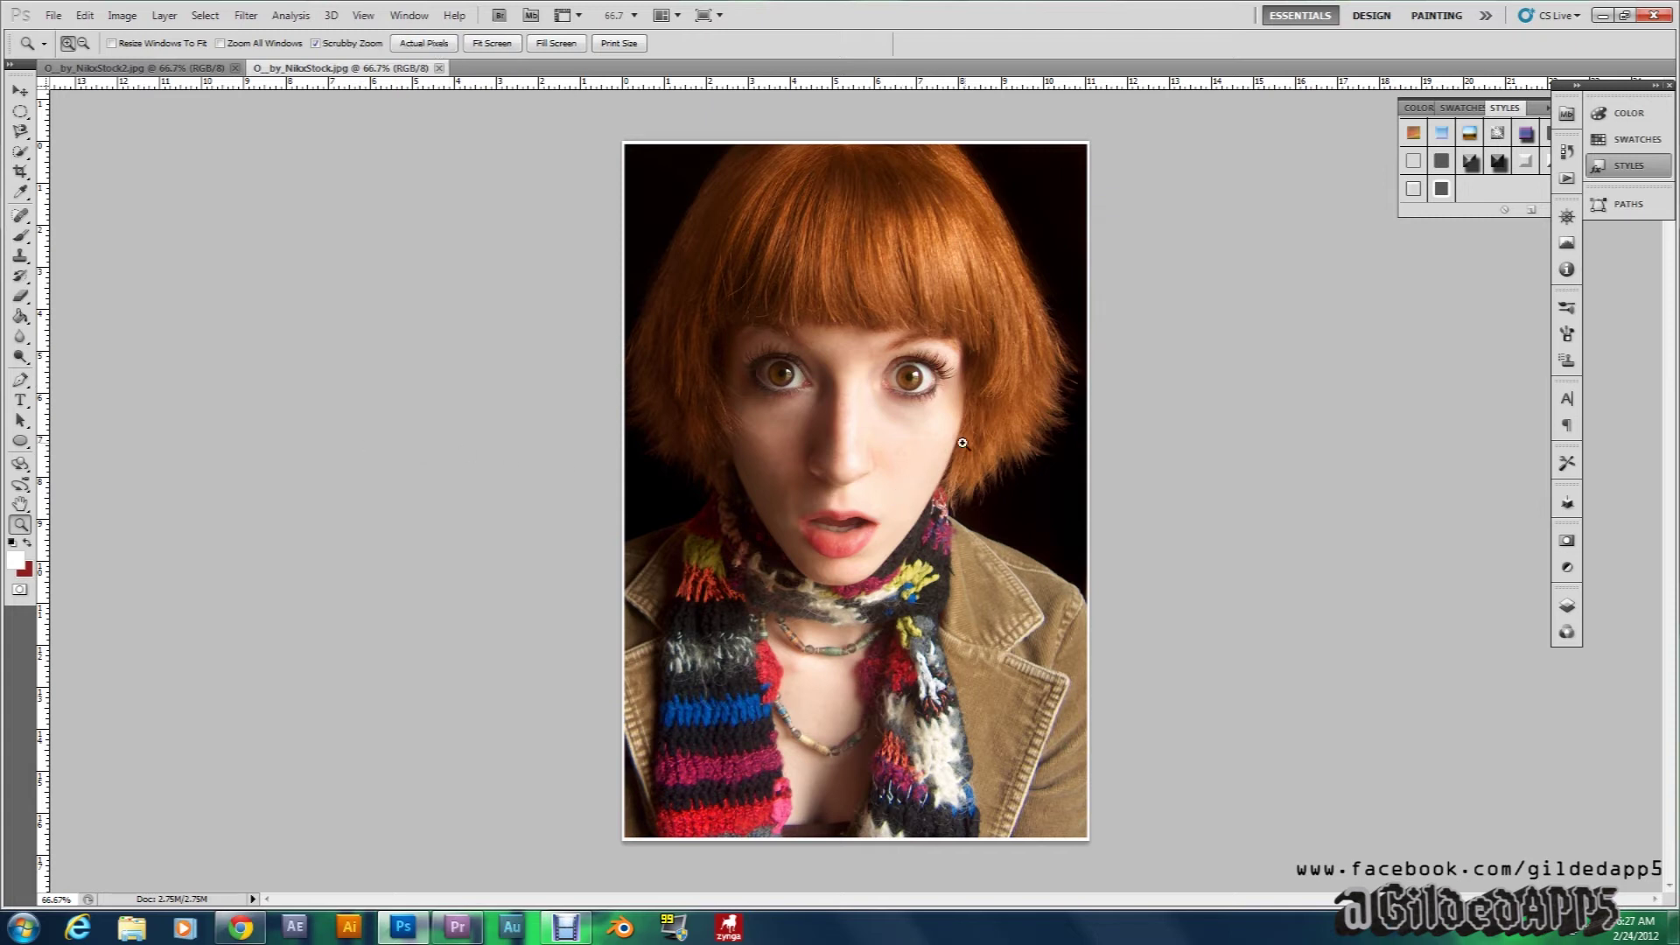
click(847, 423)
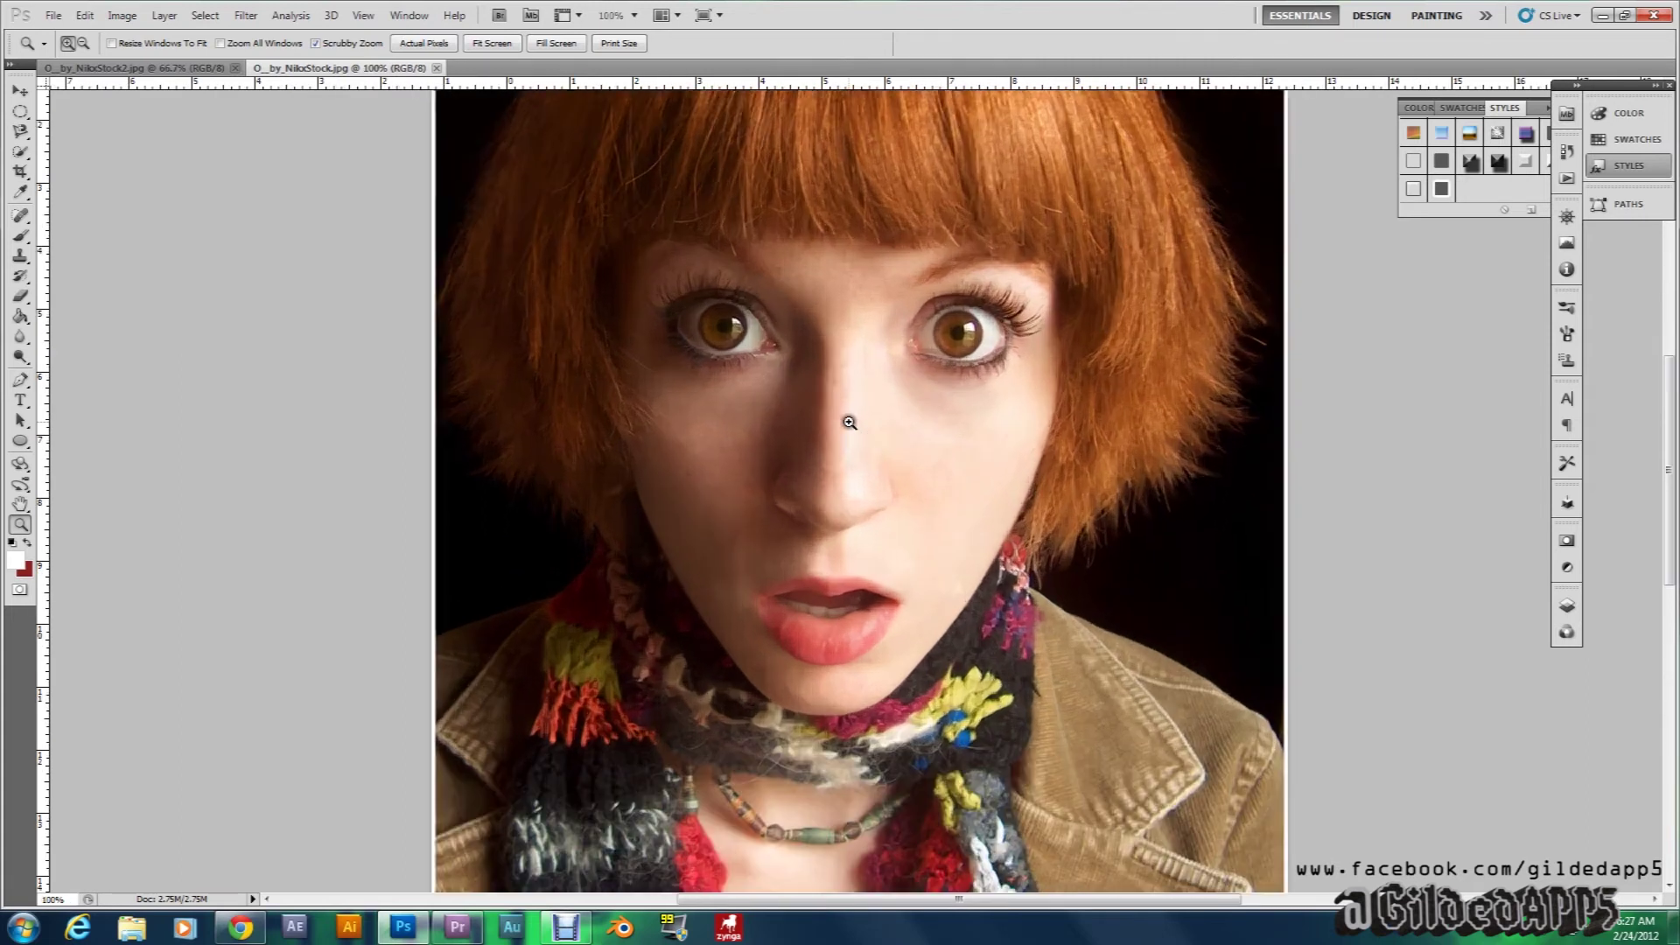
click(848, 423)
drag(1669, 524, 1671, 488)
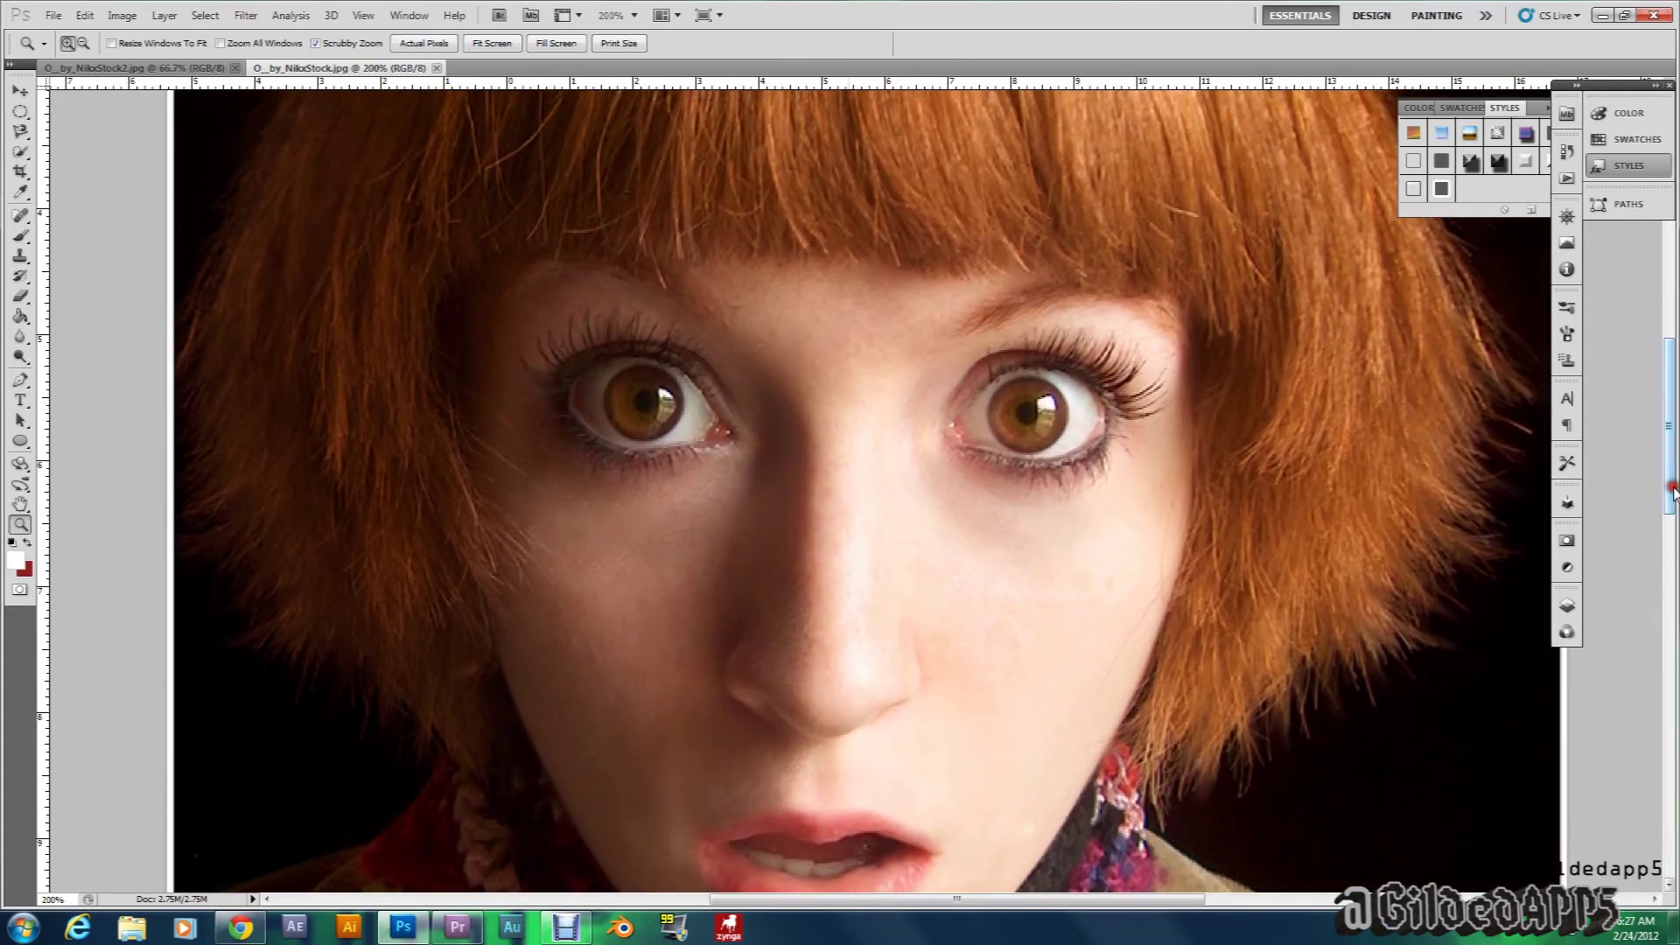
click(28, 360)
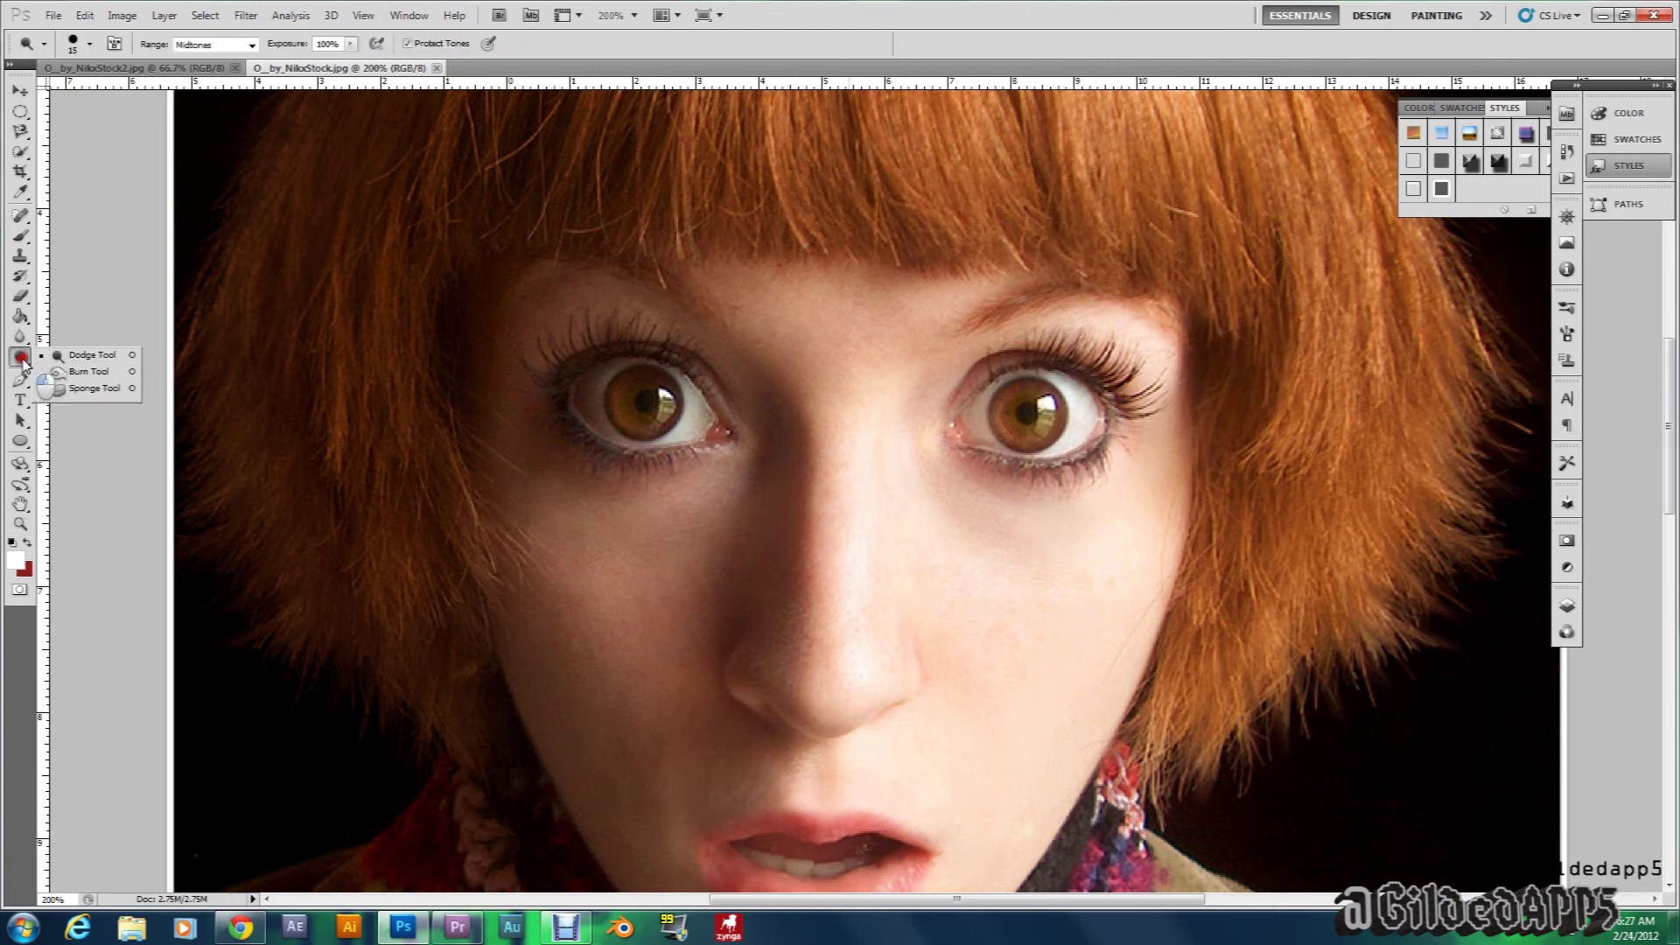
click(83, 358)
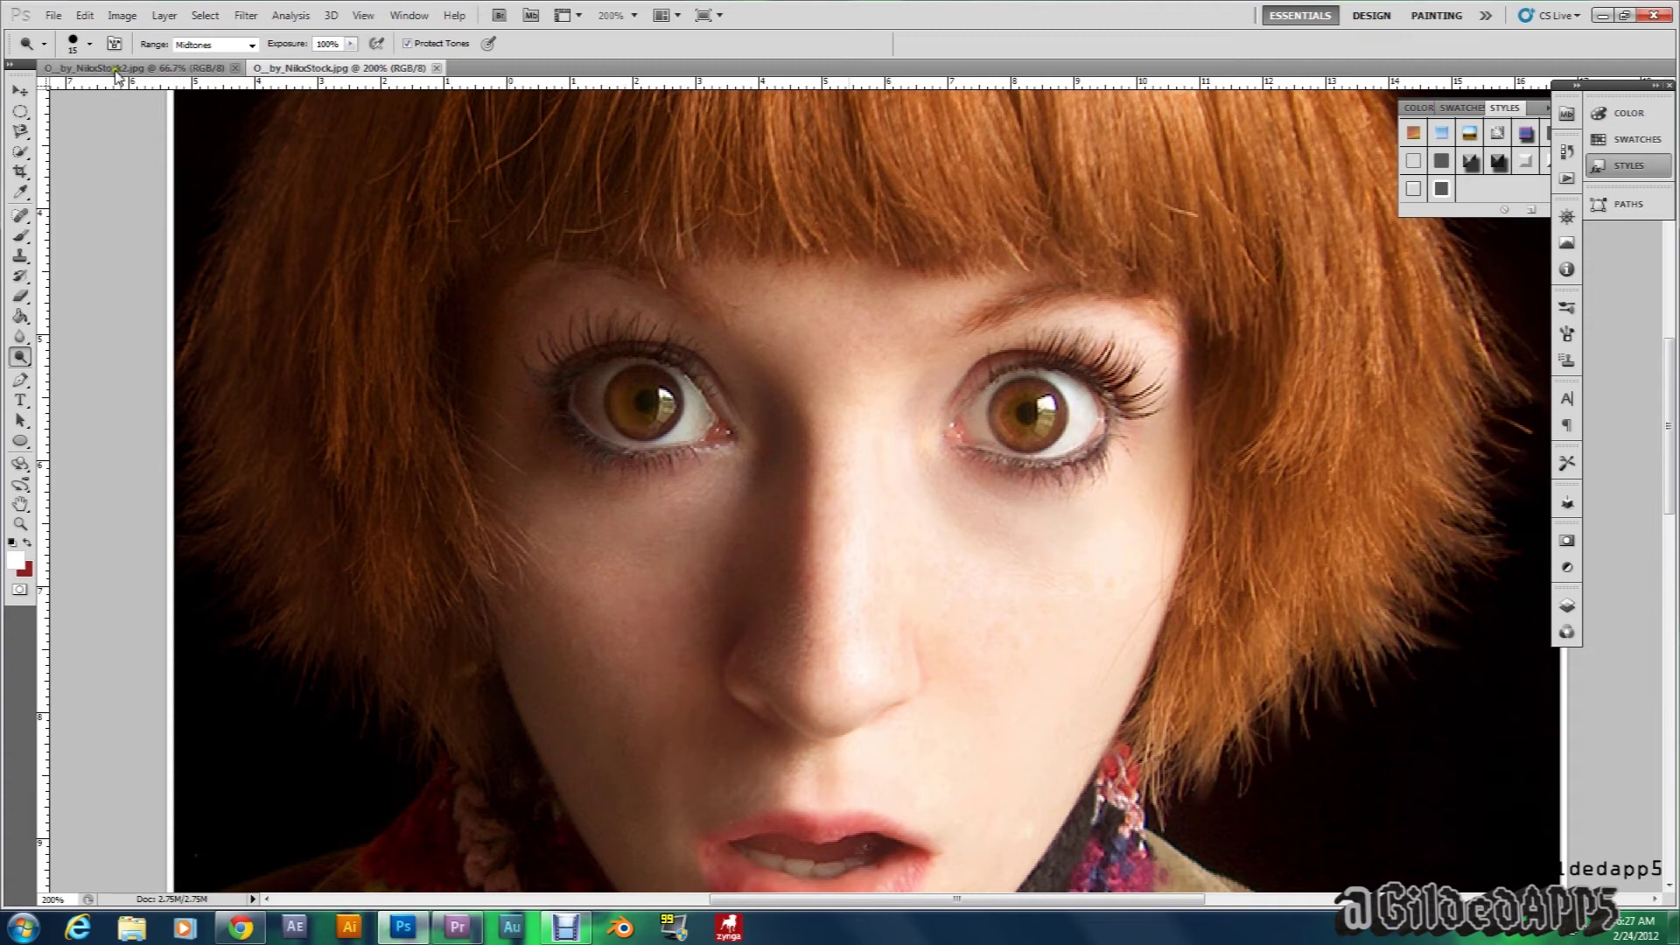
Step: Adjust the Dodge brush size to 15 px so it fits inside the iris
click(90, 46)
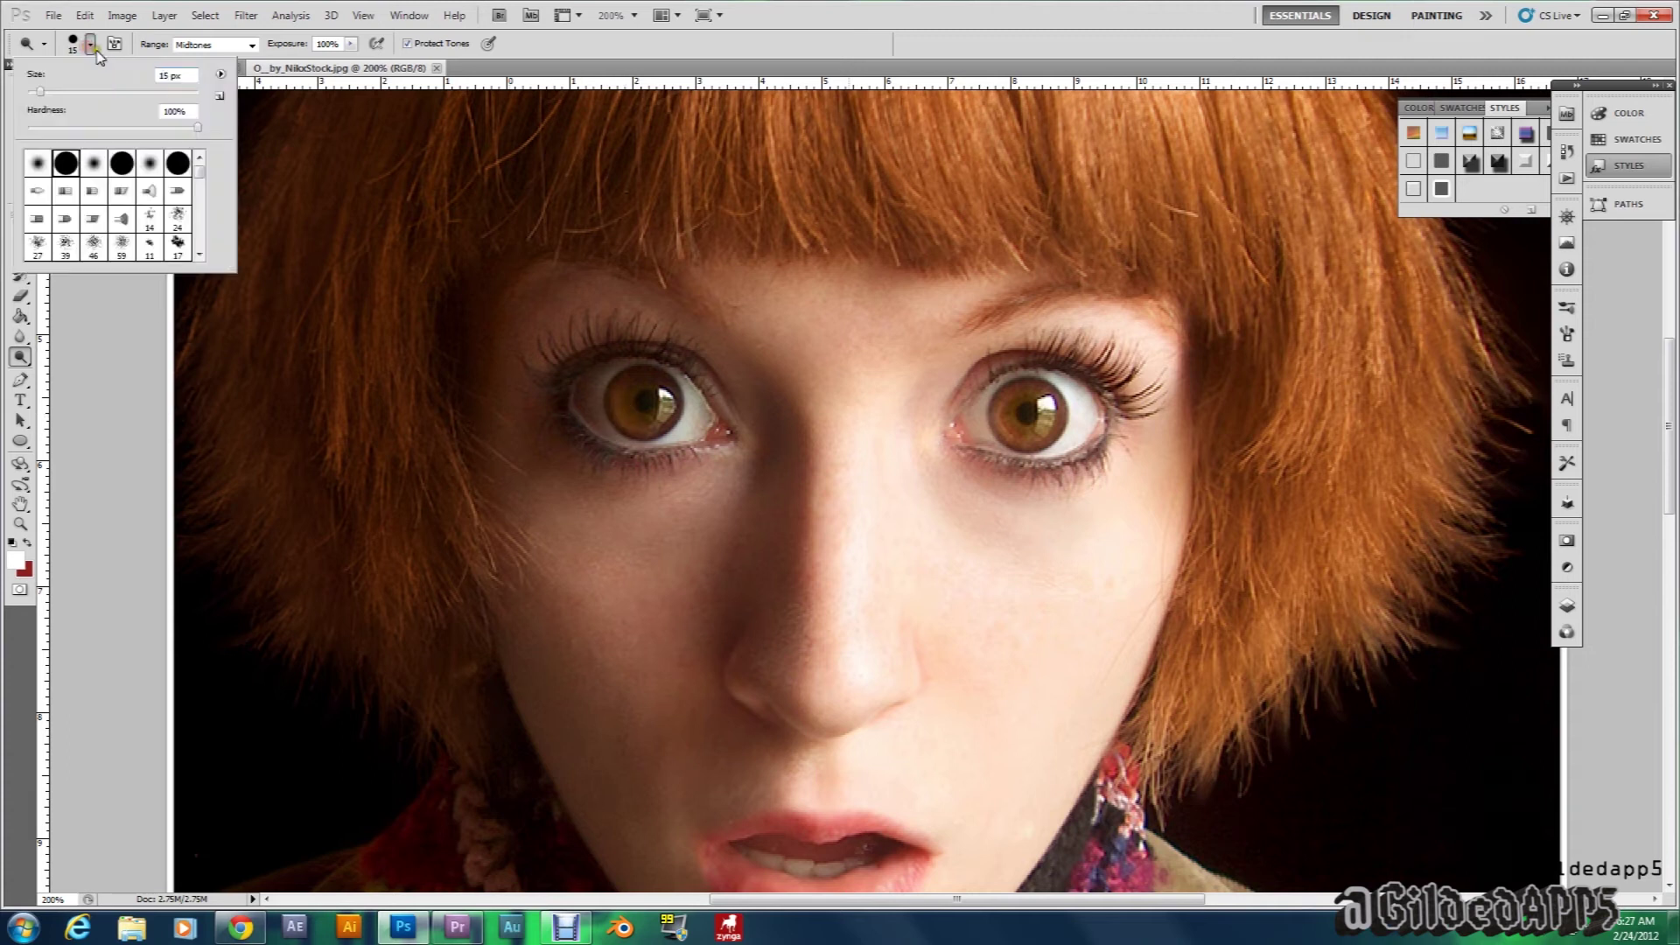
click(41, 93)
drag(40, 93, 39, 96)
mouse_move(642, 378)
mouse_down()
mouse_move(632, 421)
mouse_move(661, 414)
mouse_move(664, 384)
mouse_up()
click(47, 97)
drag(44, 98, 61, 100)
click(103, 388)
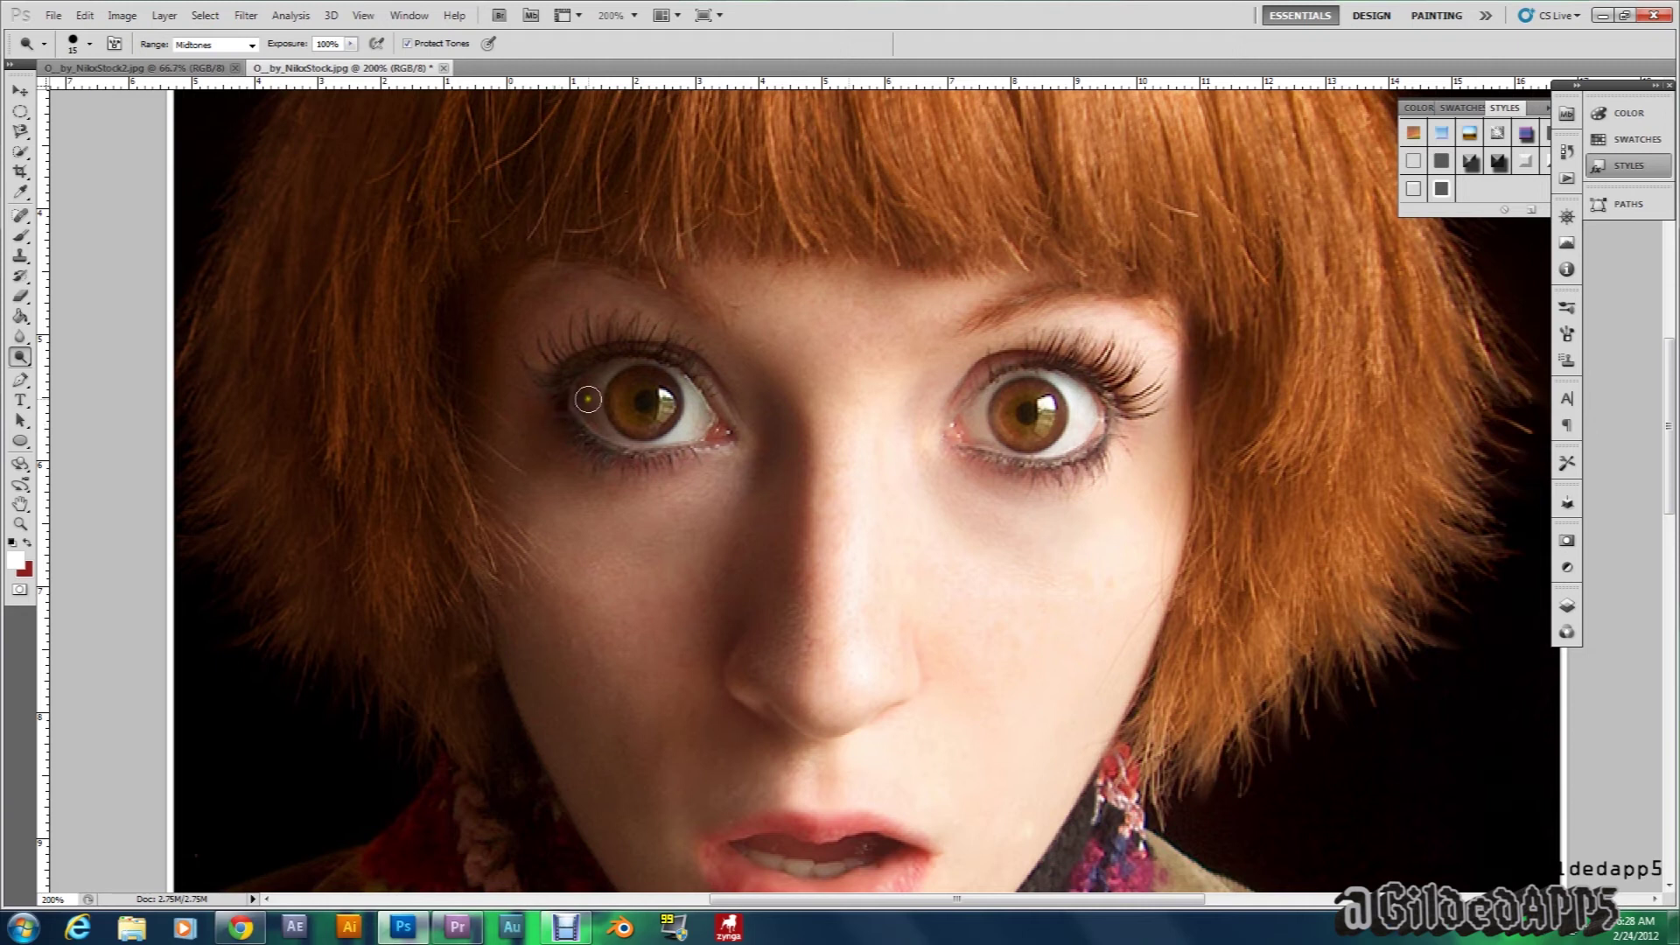
Step: Dodge the whole iris of the eye on the portrait's left side to a bright glowing orange, going around the pupil
mouse_move(621, 392)
mouse_down()
mouse_move(661, 386)
mouse_move(643, 425)
mouse_move(619, 386)
mouse_move(661, 386)
mouse_move(665, 411)
mouse_move(640, 423)
mouse_up()
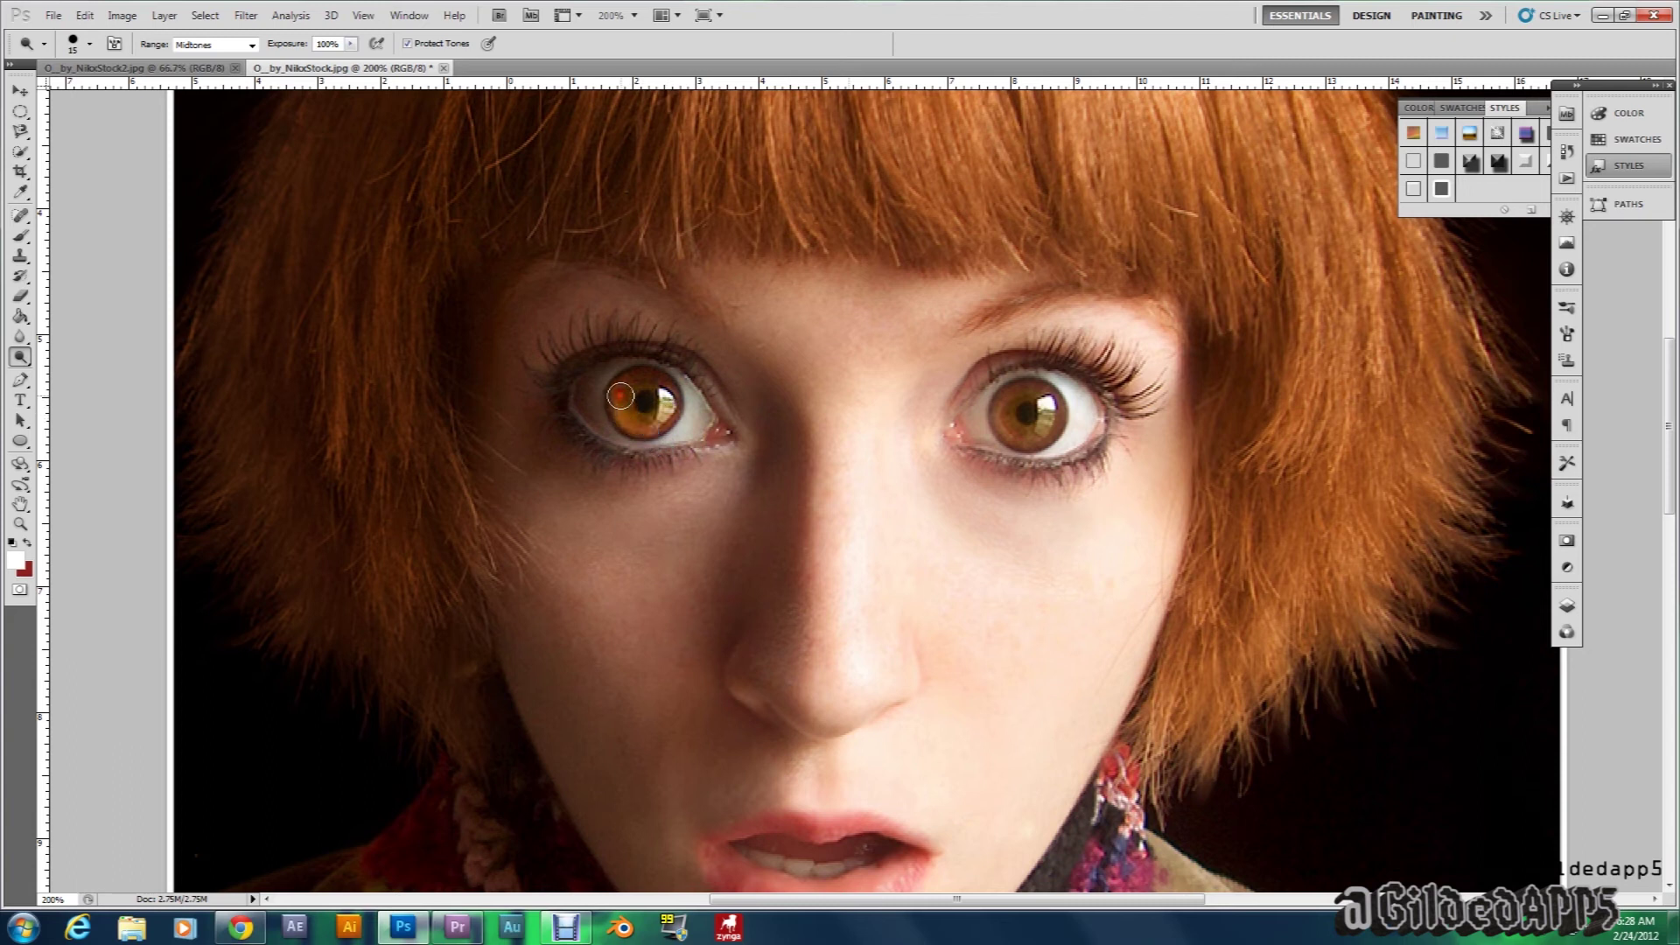
mouse_move(619, 396)
mouse_down()
mouse_move(666, 387)
mouse_move(661, 418)
mouse_move(625, 417)
mouse_move(636, 378)
mouse_move(660, 381)
mouse_move(668, 408)
mouse_move(632, 422)
mouse_move(615, 398)
mouse_move(636, 380)
mouse_move(669, 402)
mouse_move(620, 416)
mouse_move(628, 382)
mouse_move(663, 384)
mouse_move(636, 378)
mouse_move(667, 405)
mouse_move(622, 418)
mouse_move(636, 376)
mouse_move(658, 384)
mouse_move(639, 423)
mouse_move(620, 418)
mouse_move(615, 392)
mouse_move(652, 381)
mouse_up()
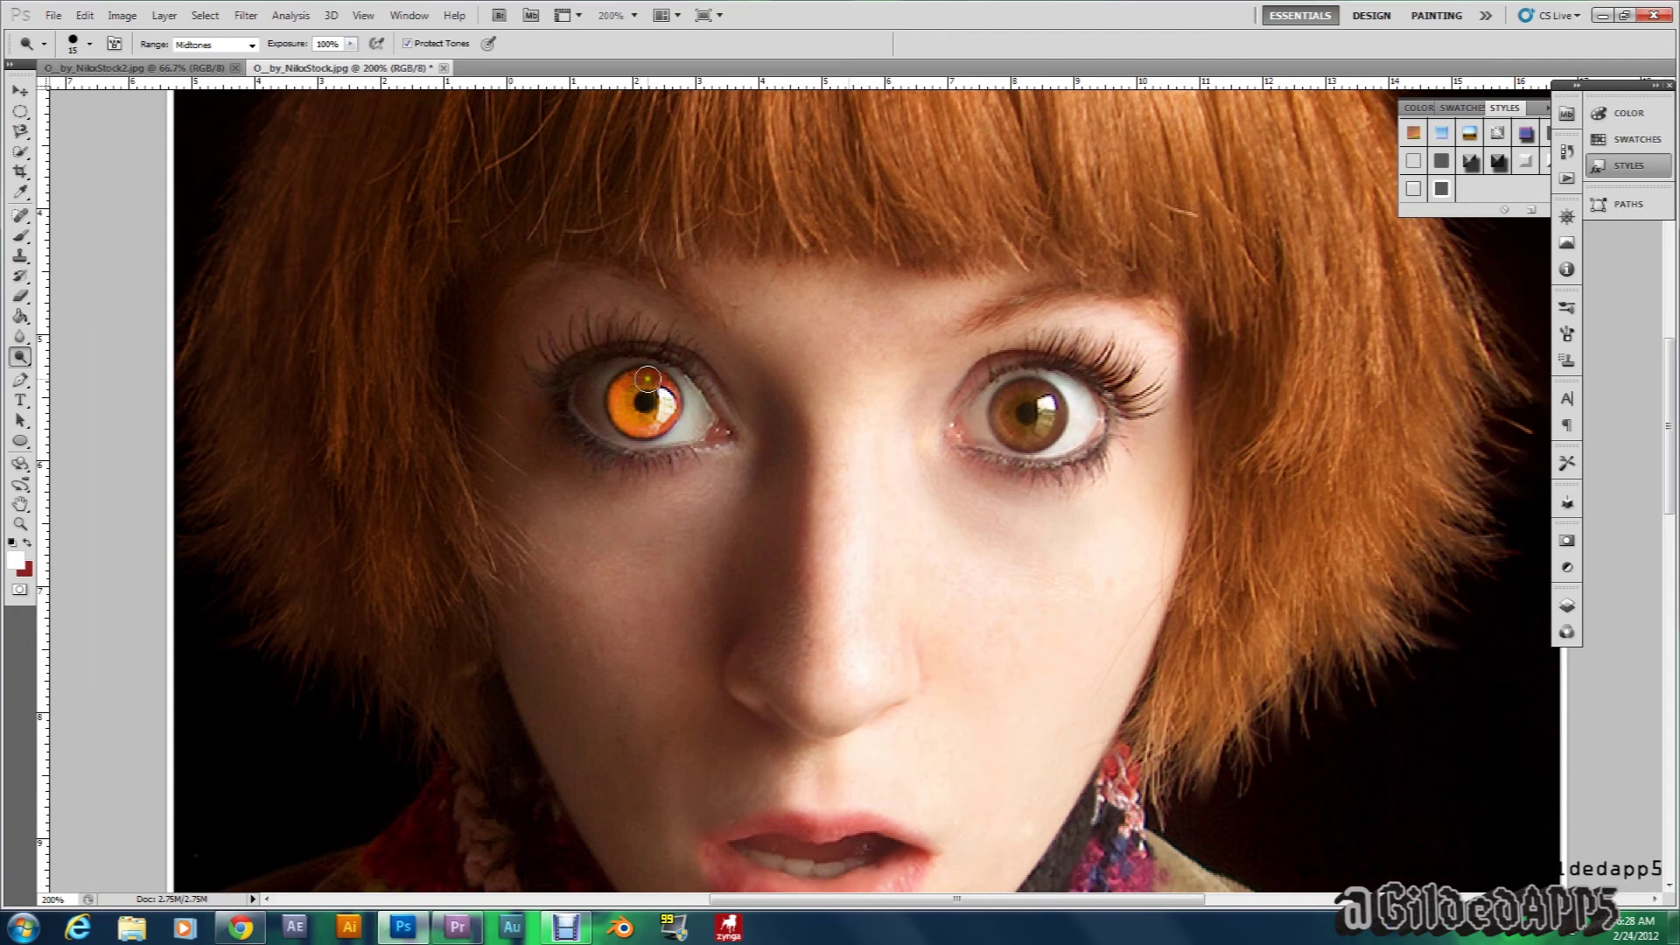
mouse_move(645, 377)
mouse_down()
mouse_move(665, 402)
mouse_move(630, 423)
mouse_move(631, 377)
mouse_move(655, 384)
mouse_up()
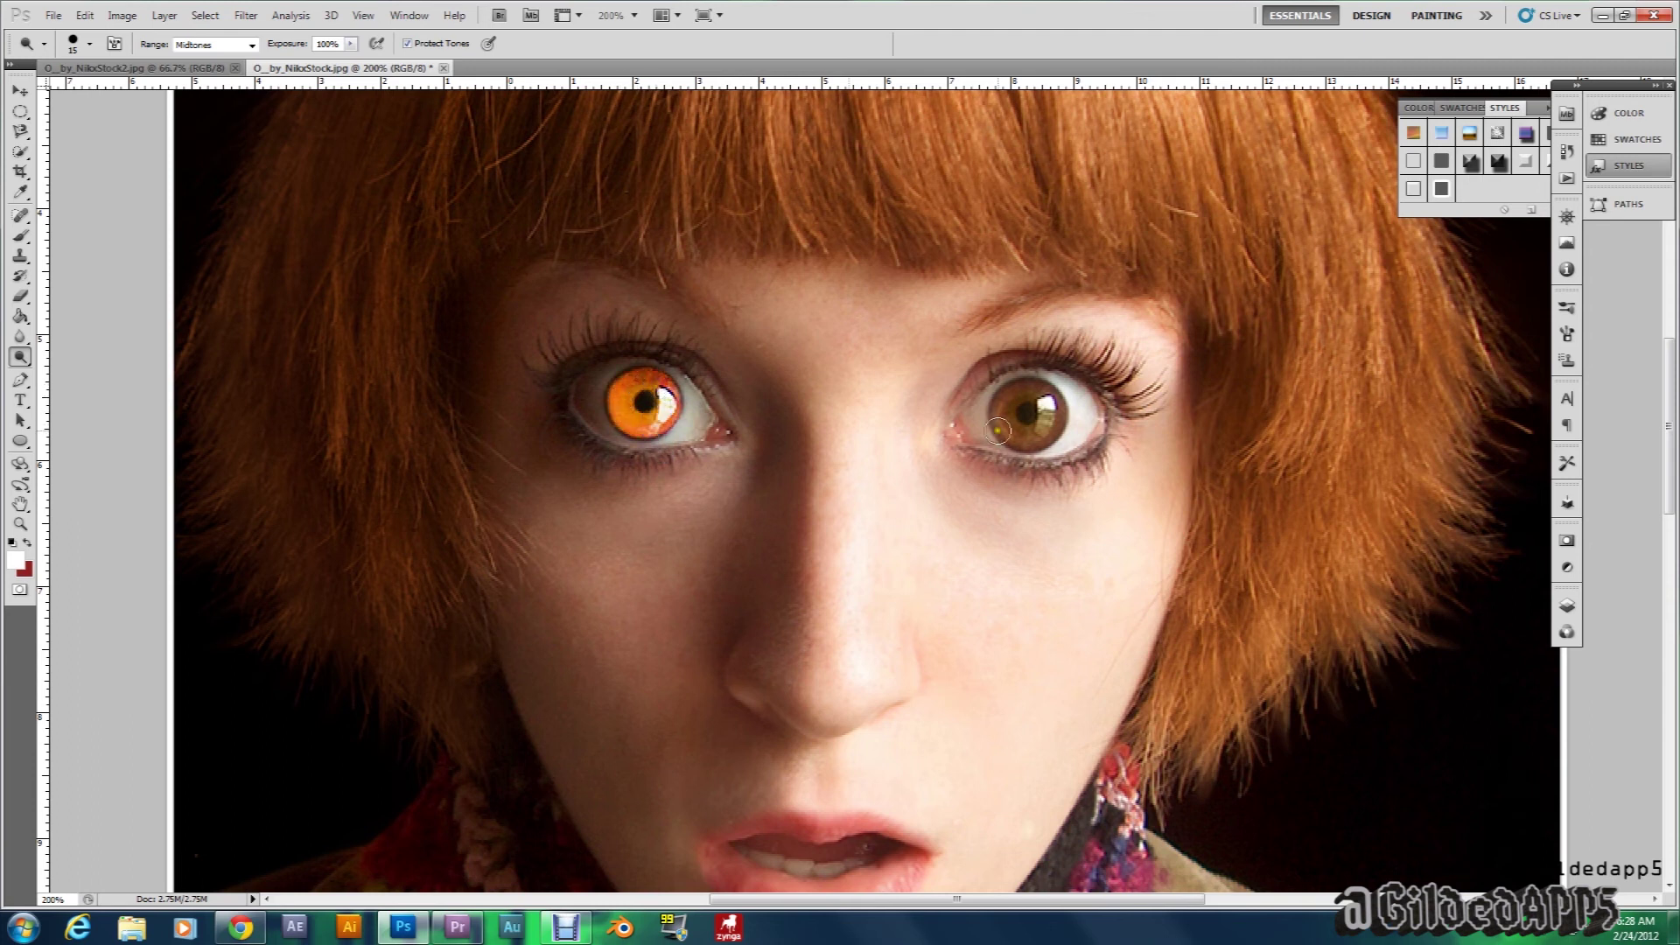
Step: Dodge the iris of the eye on the portrait's right side to a matching bright orange around the pupil
click(1011, 426)
mouse_move(1010, 426)
mouse_down()
mouse_move(1022, 393)
mouse_move(1050, 401)
mouse_move(1046, 439)
mouse_move(1018, 438)
mouse_move(1002, 407)
mouse_move(1029, 392)
mouse_move(1053, 404)
mouse_move(1063, 429)
mouse_move(1041, 459)
mouse_up()
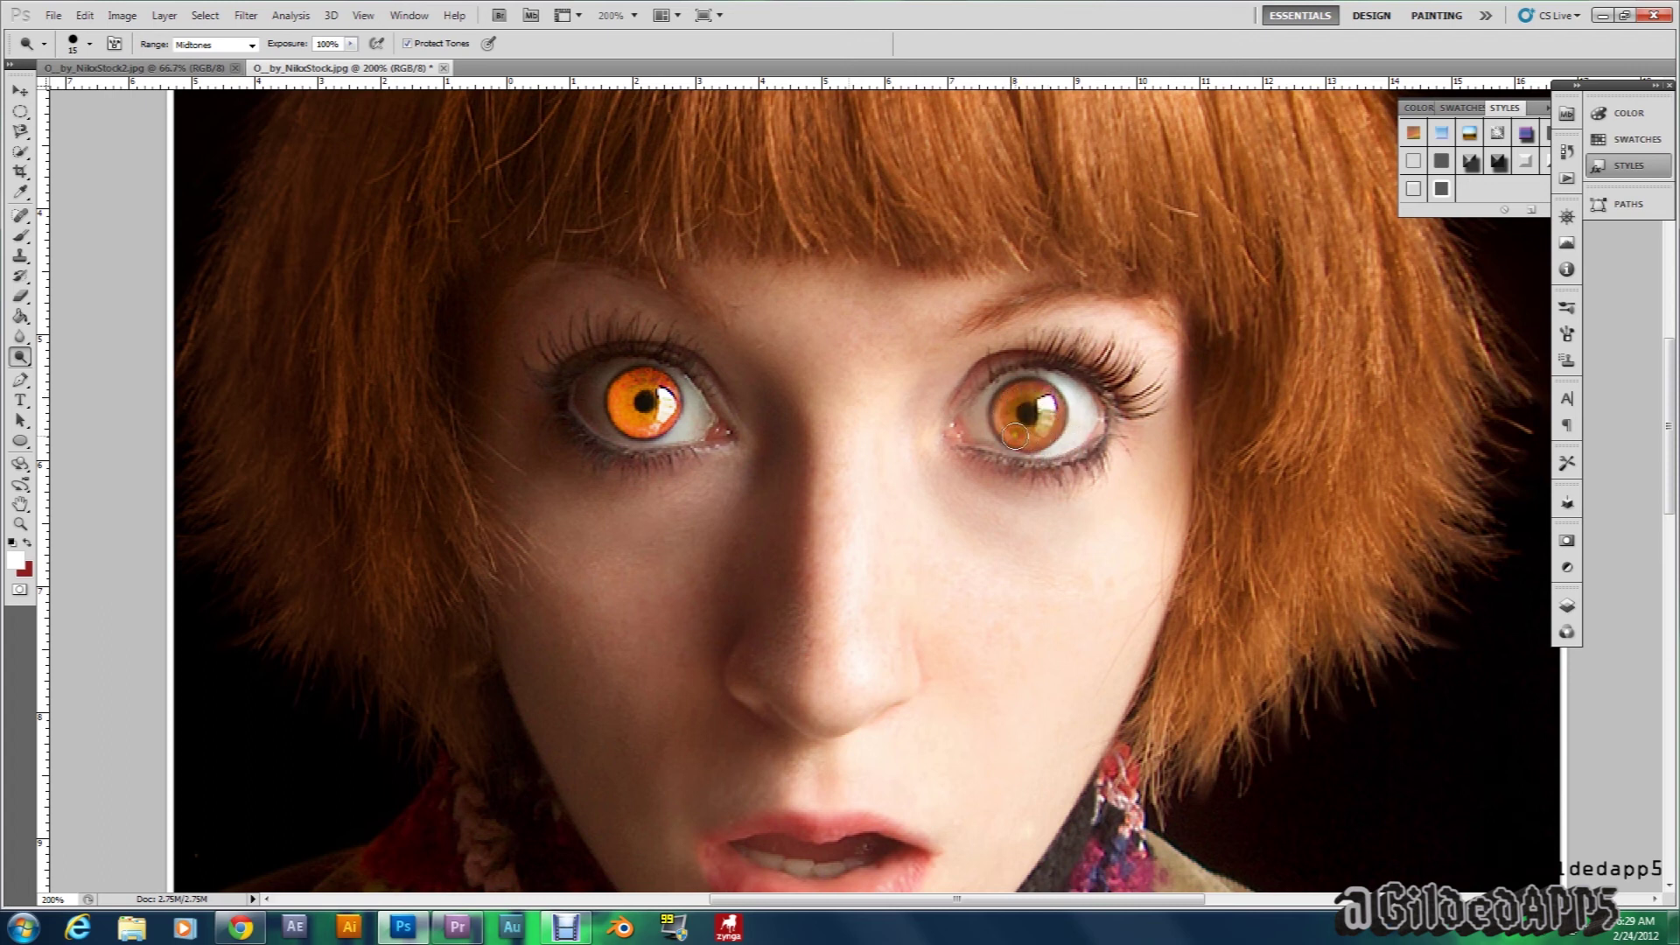
mouse_move(1012, 429)
mouse_down()
mouse_move(1011, 398)
mouse_move(1043, 395)
mouse_move(1043, 433)
mouse_move(1025, 438)
mouse_up()
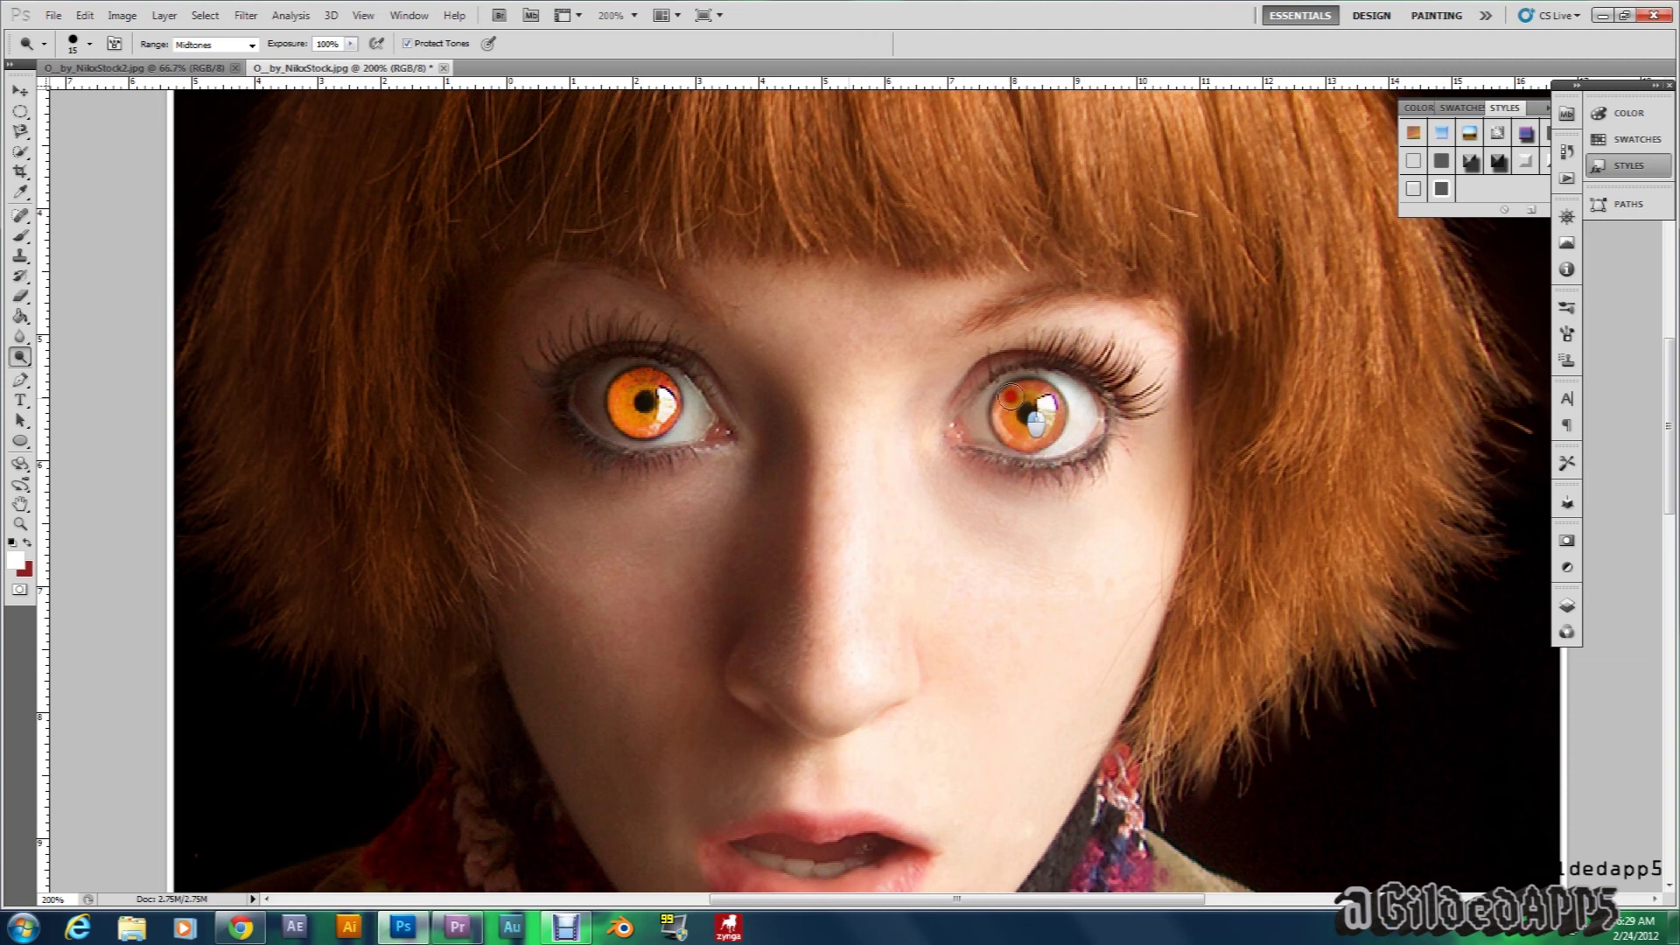
mouse_move(1013, 392)
mouse_down()
mouse_move(1053, 418)
mouse_move(1014, 444)
mouse_move(1002, 407)
mouse_move(1029, 392)
mouse_move(1050, 423)
mouse_move(1015, 428)
mouse_up()
Step: Zoom out to 66.7% to check both brightened eyes in the full portrait
right_click(907, 506)
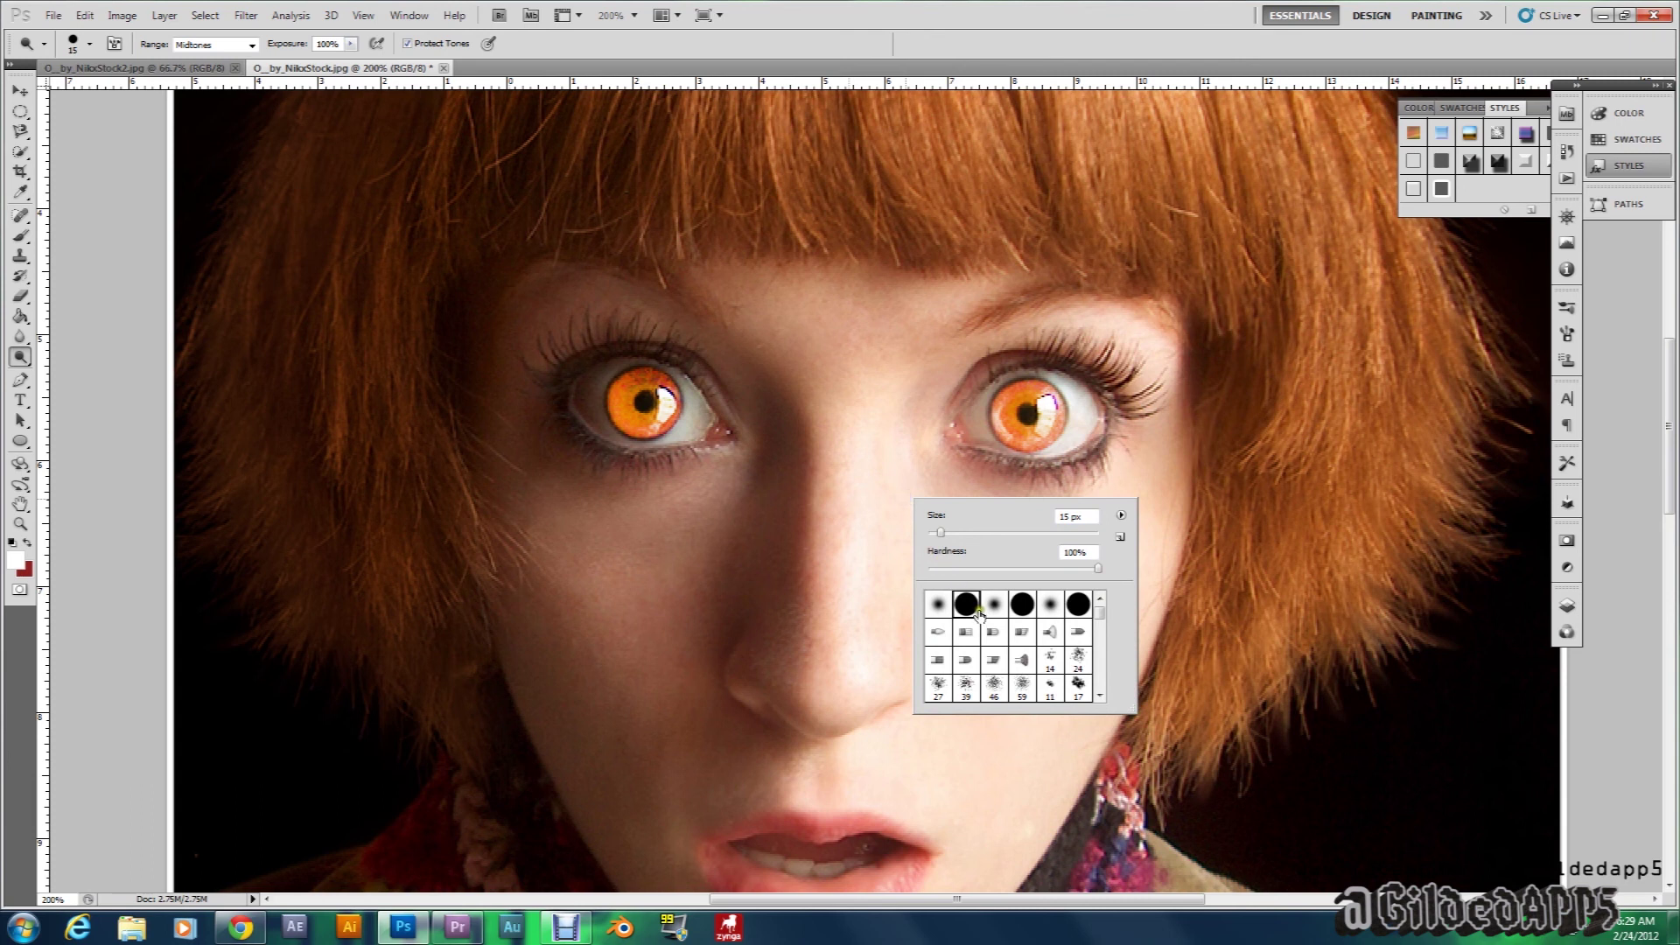
right_click(837, 471)
click(16, 90)
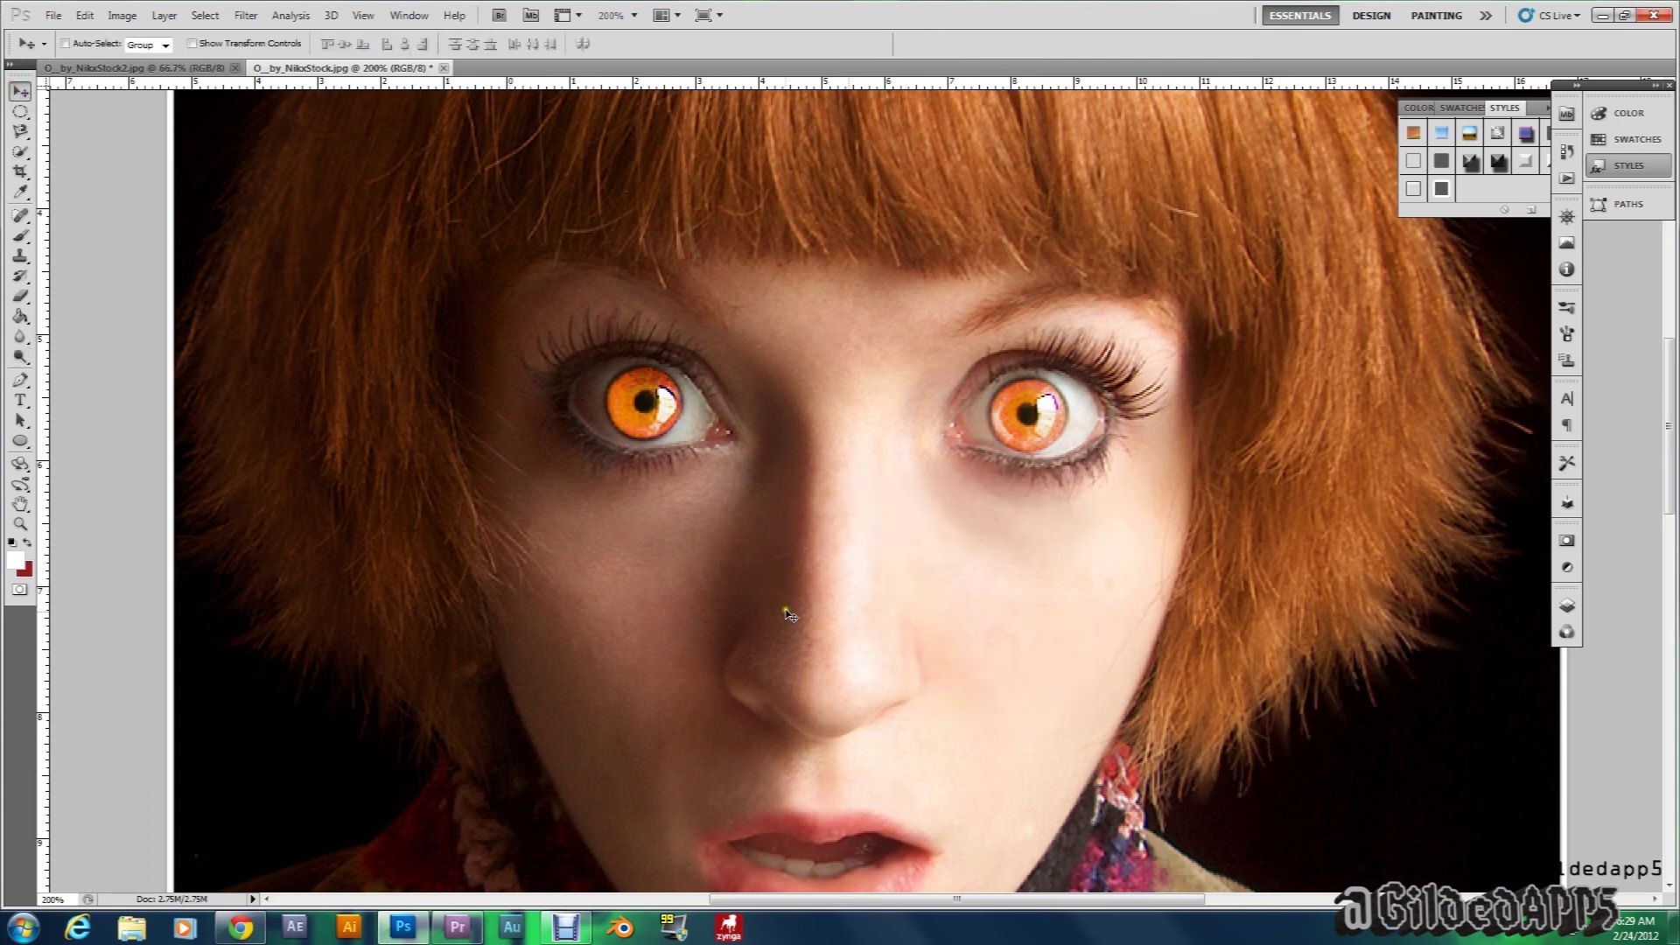
key(z)
right_click(788, 644)
click(851, 737)
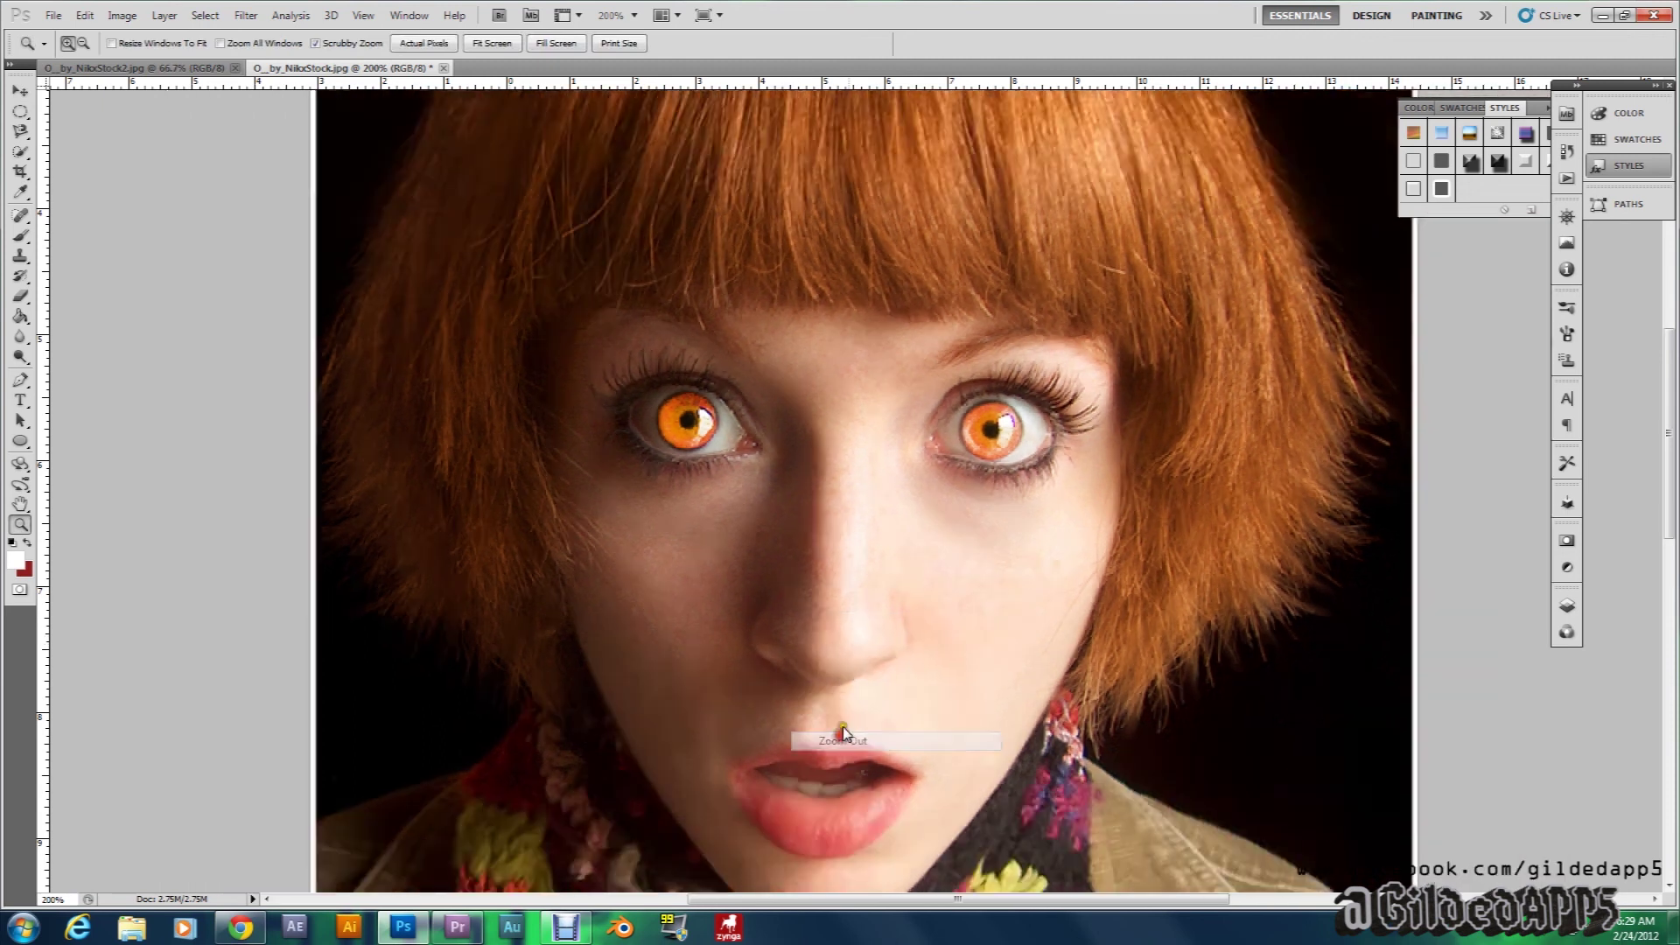
right_click(836, 577)
click(878, 673)
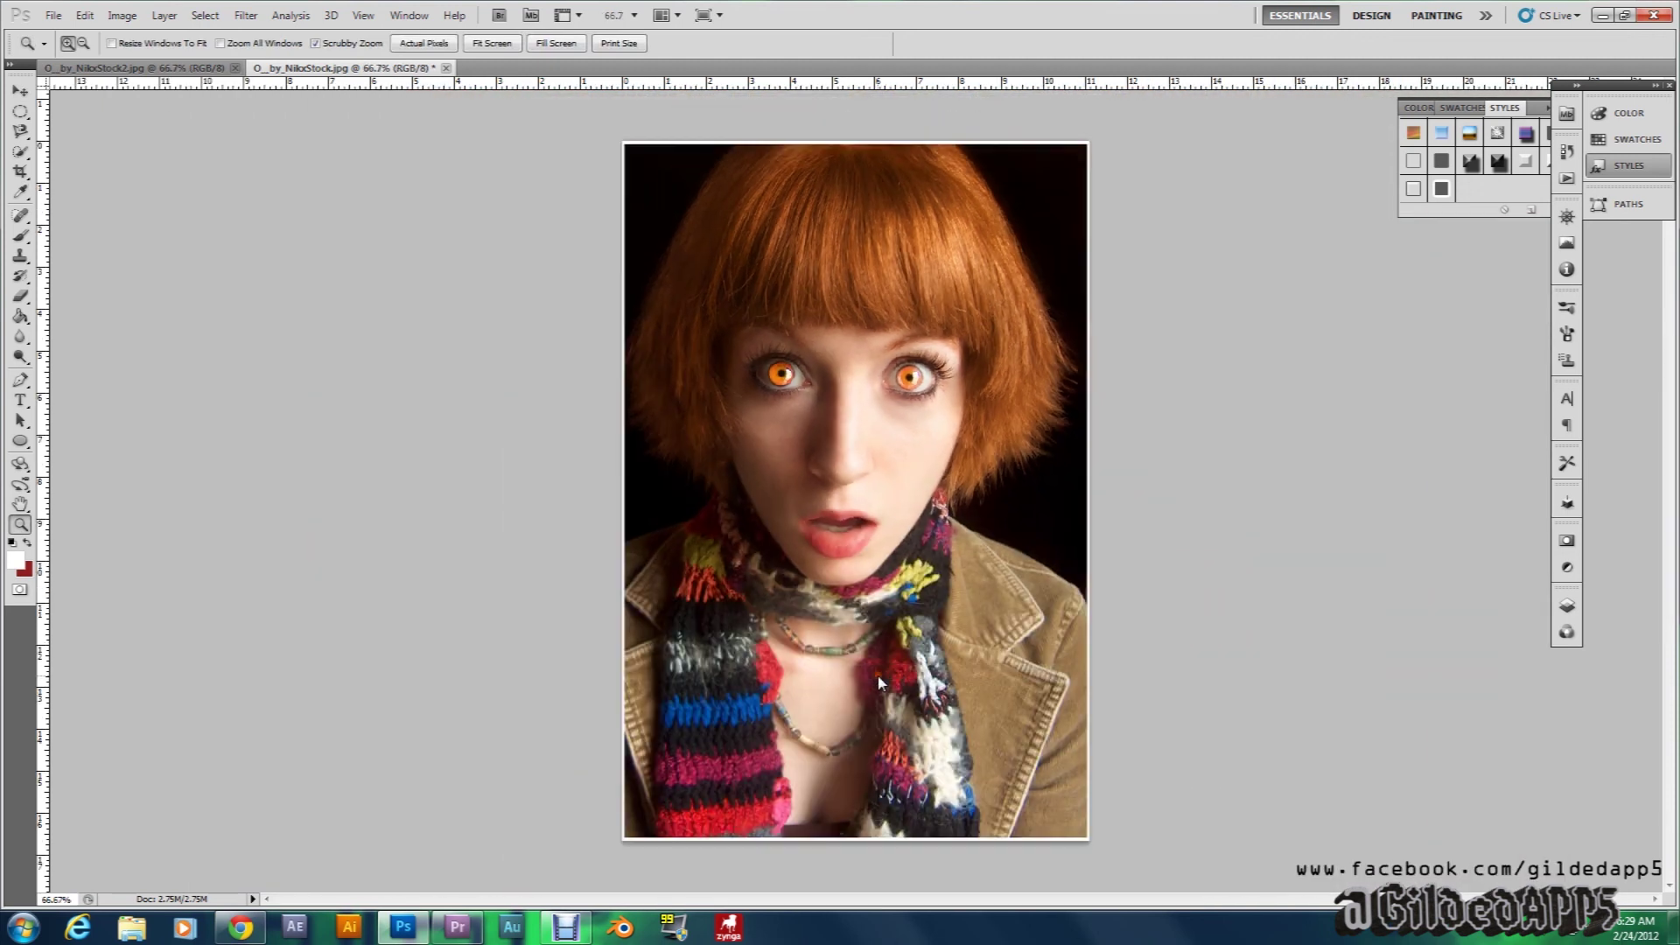